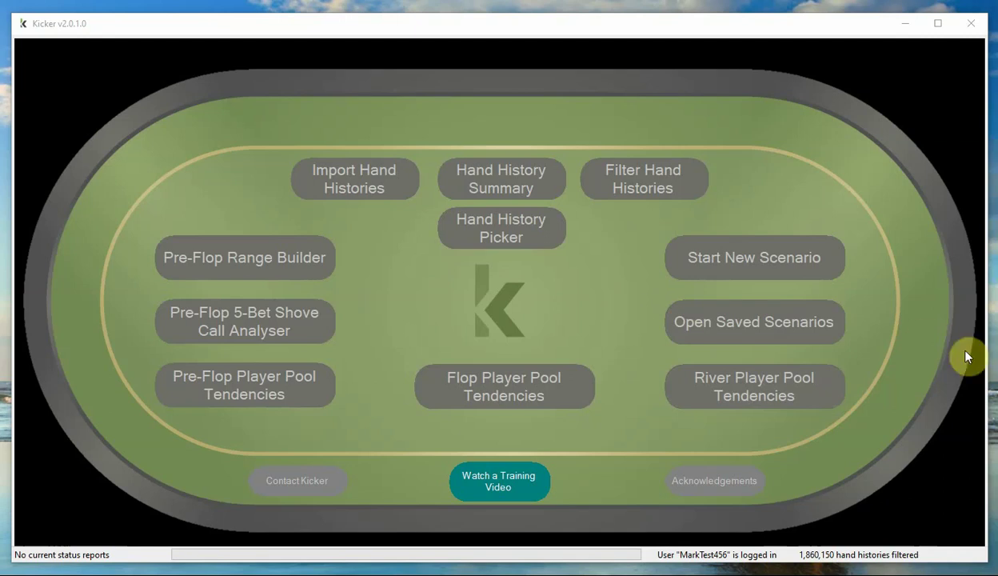
Open the River Player Pool Tendencies tool and enter the board AhKd7c4hTh
click(806, 396)
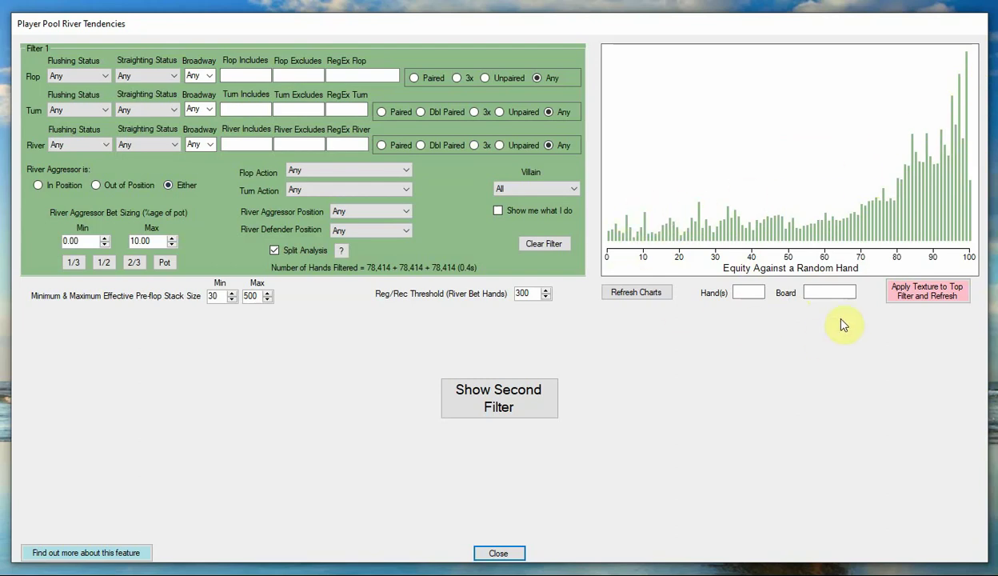
click(825, 291)
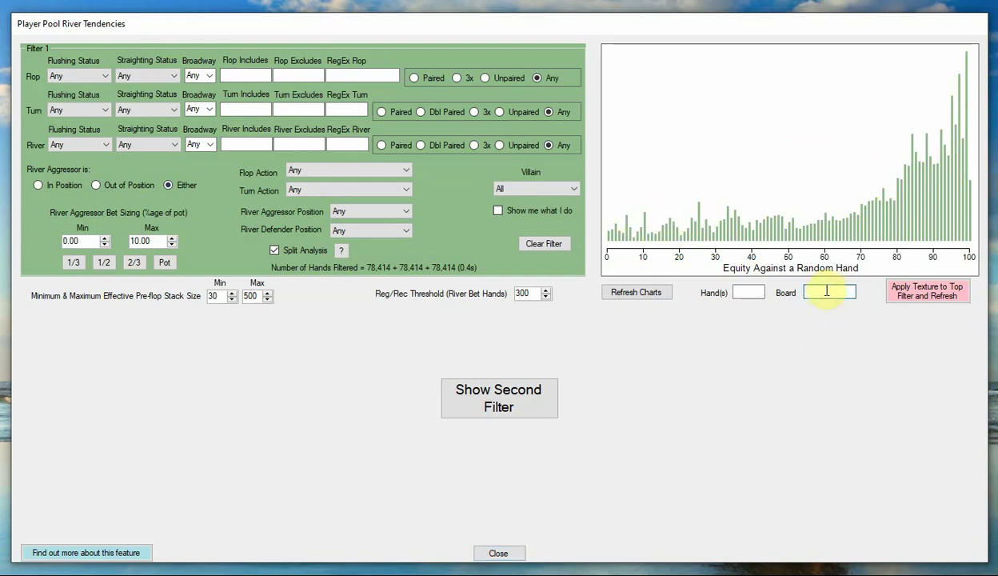
text(AhKcTc4hTh)
key(BackSpace)
text(d)
key(Delete)
text(7)
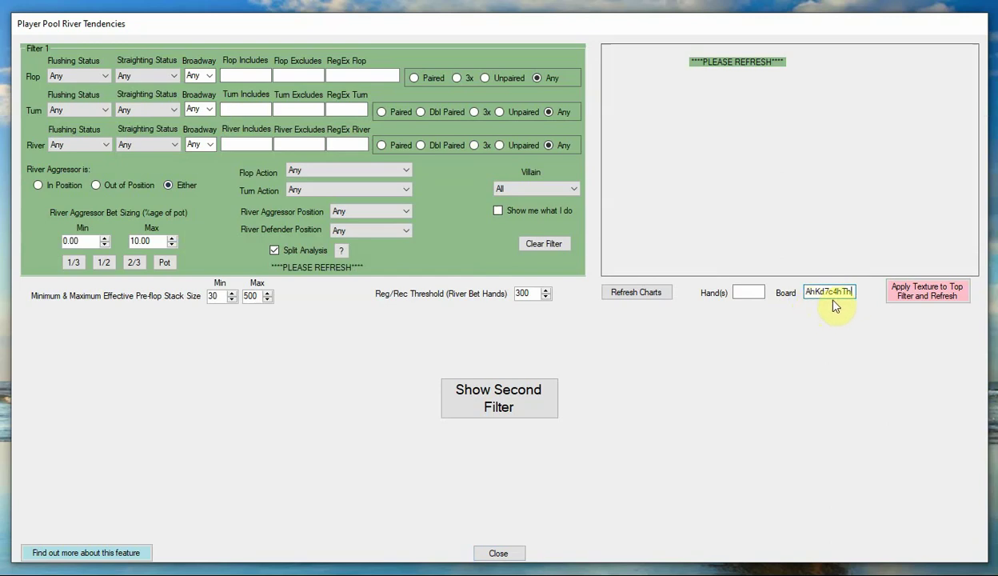
Enter Ks9s as the hand and refresh the charts to calculate its equity on the board
click(743, 291)
text(Ks9s)
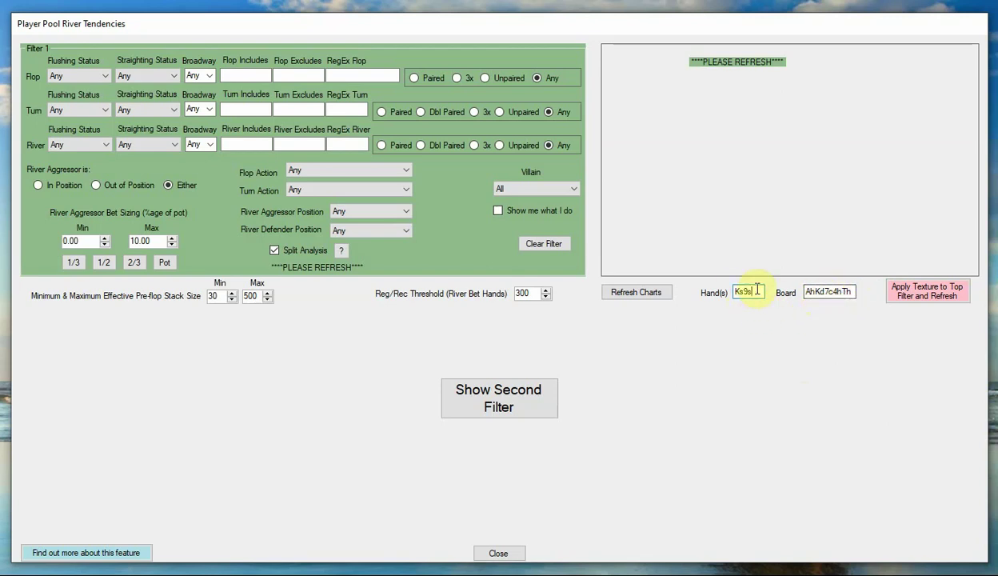
click(632, 289)
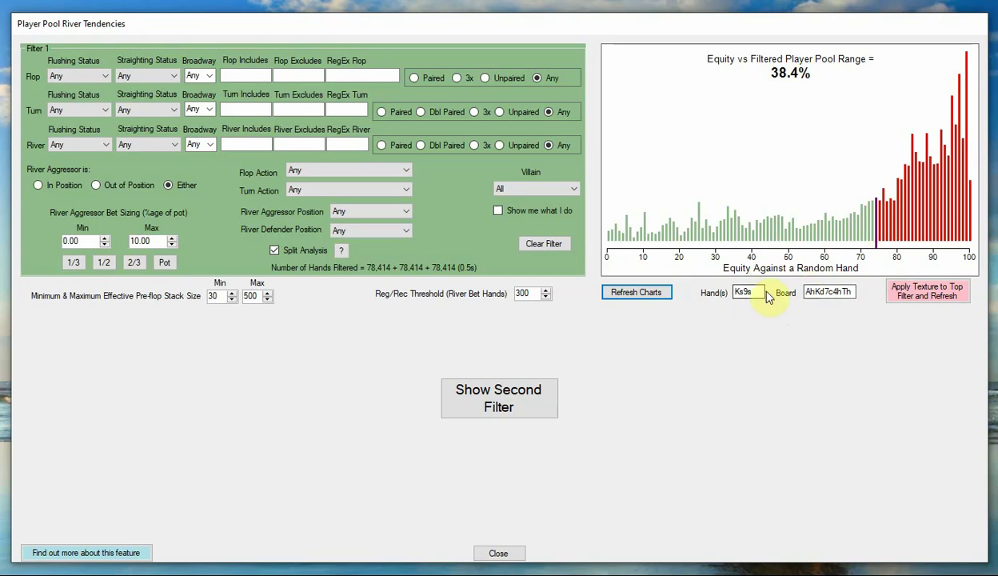
drag(762, 293, 703, 308)
drag(851, 292, 741, 316)
drag(850, 292, 800, 293)
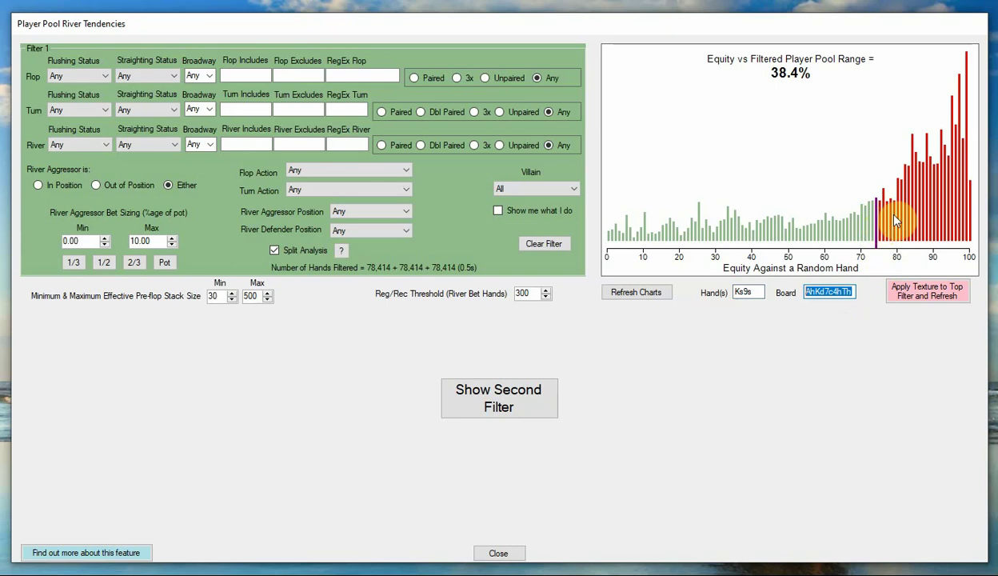
click(851, 291)
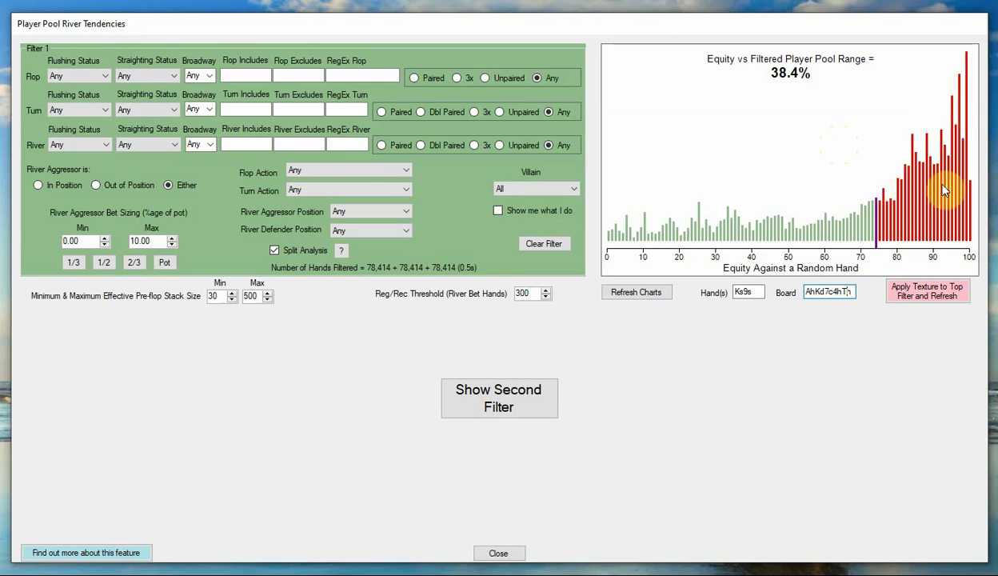
click(751, 293)
double_click(854, 291)
click(758, 292)
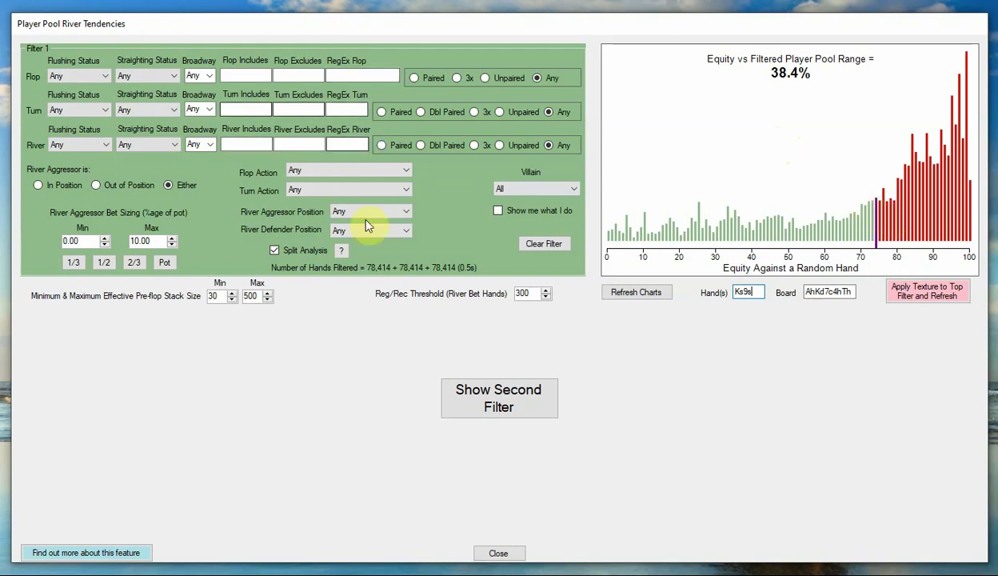
click(754, 290)
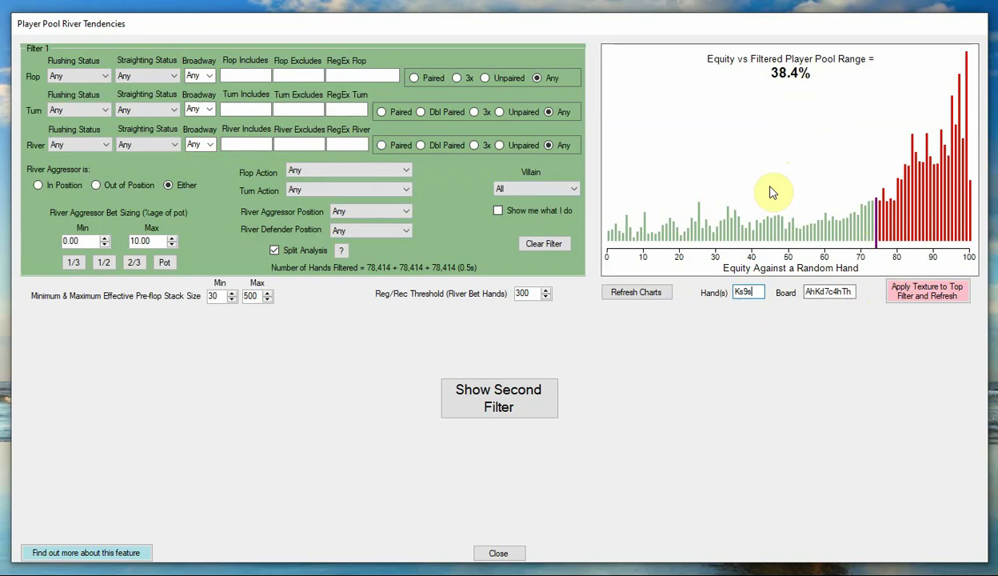
Apply the texture of the entered board to the top filter and refresh the equity chart
click(946, 295)
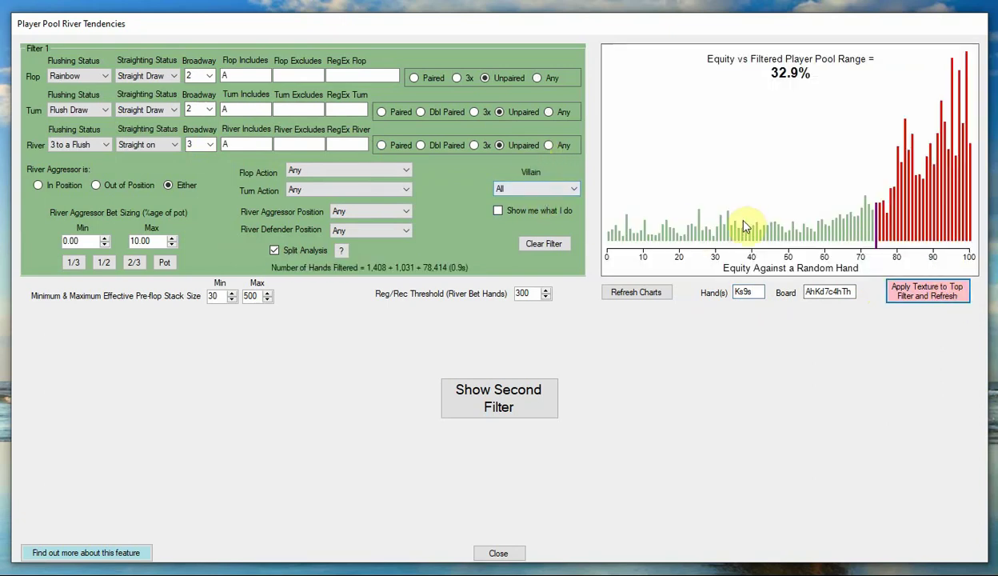
click(836, 292)
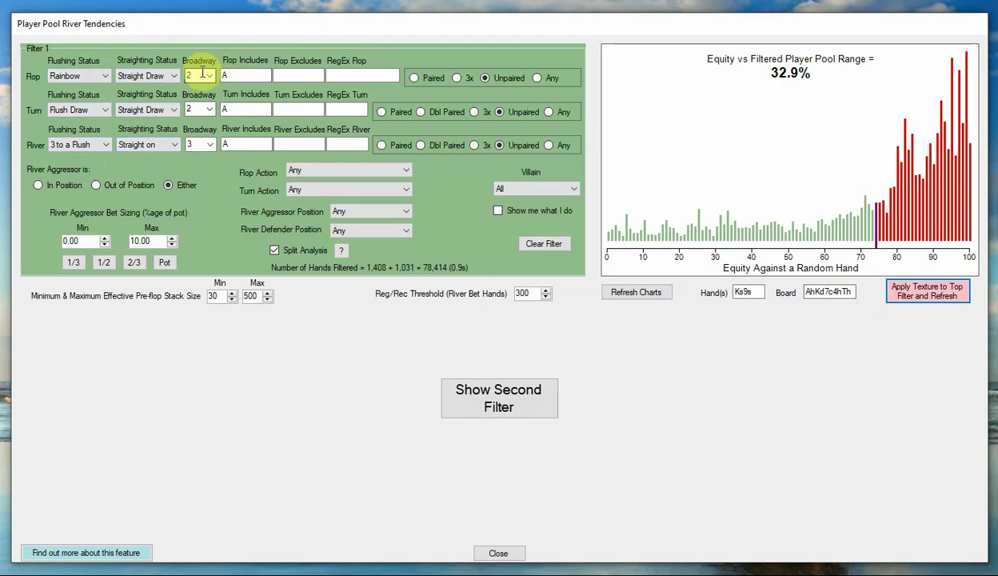
click(227, 74)
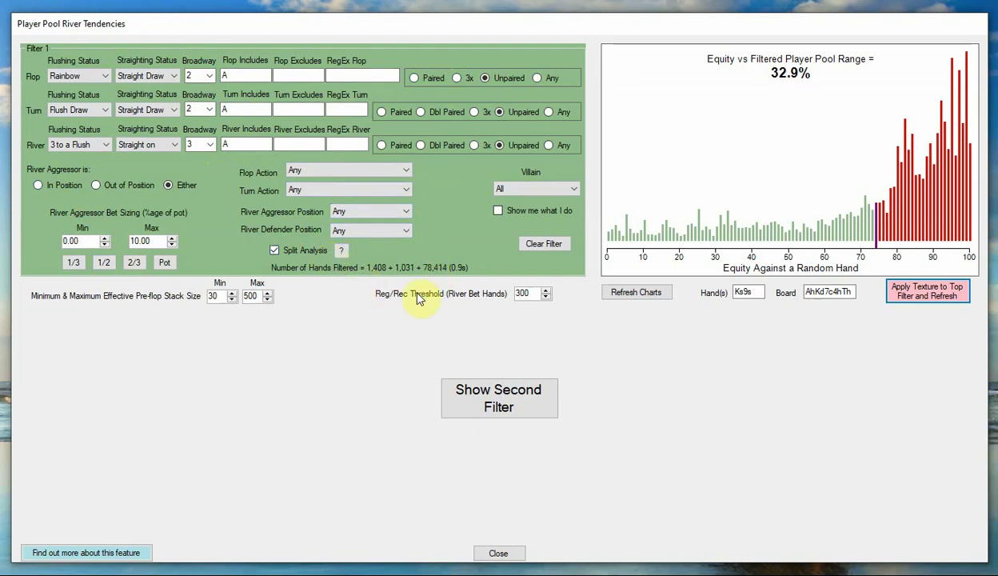
Refresh the charts with Split Analysis turned off, and refresh them again with it turned back on
click(276, 249)
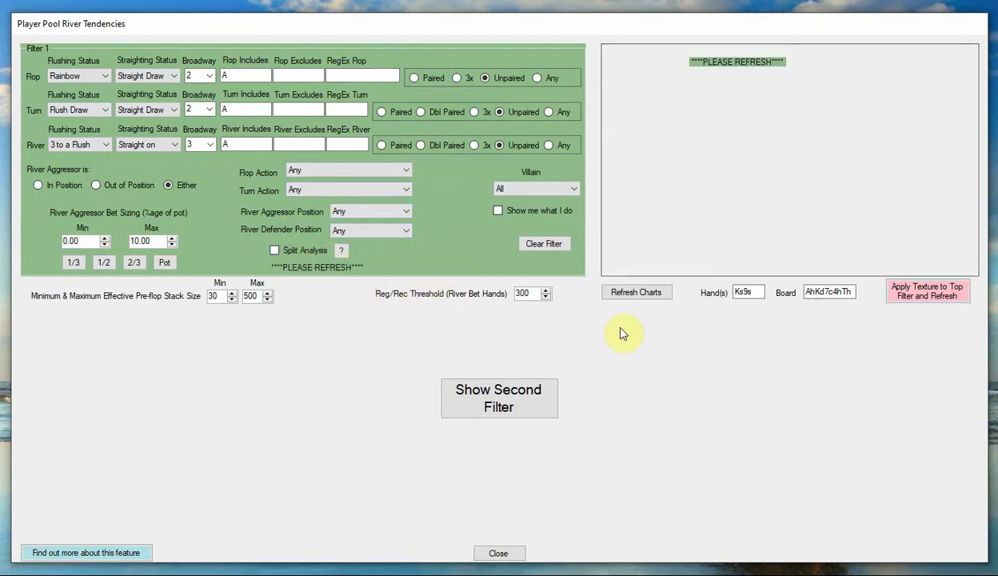
click(644, 291)
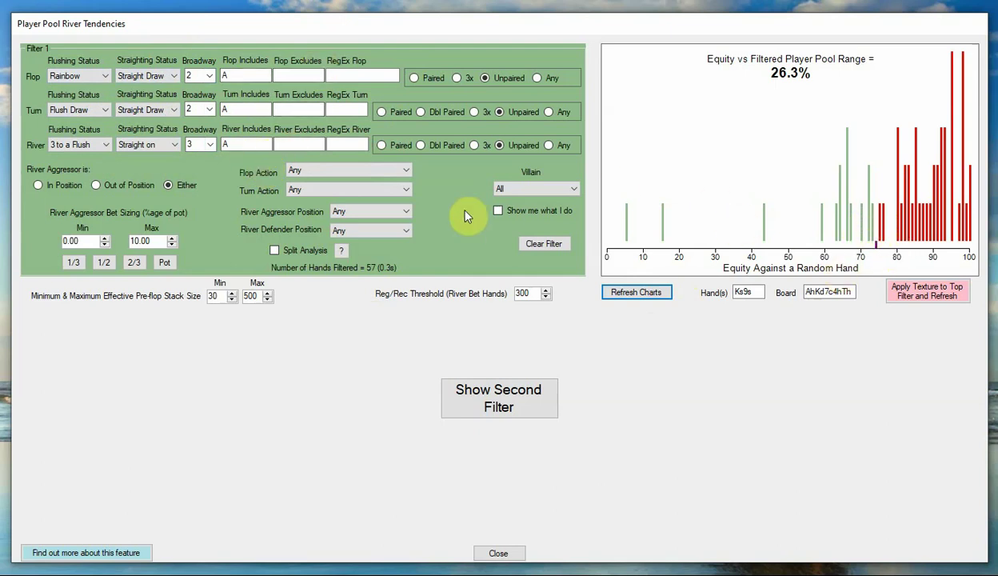
click(279, 250)
click(644, 292)
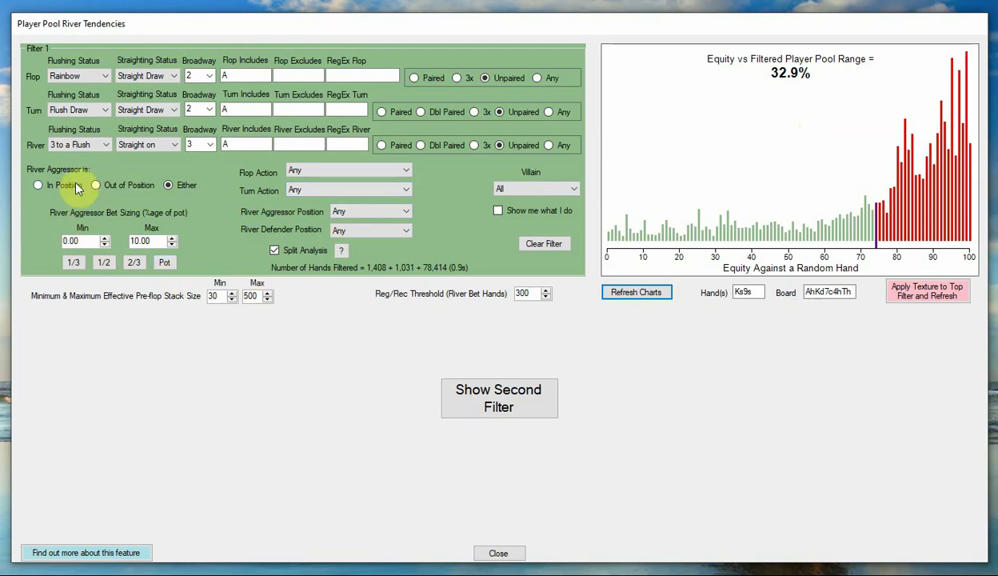
Filter for an in-position river aggressor betting pot, with flop action Check-Check and turn action Action, and refresh the charts
click(49, 188)
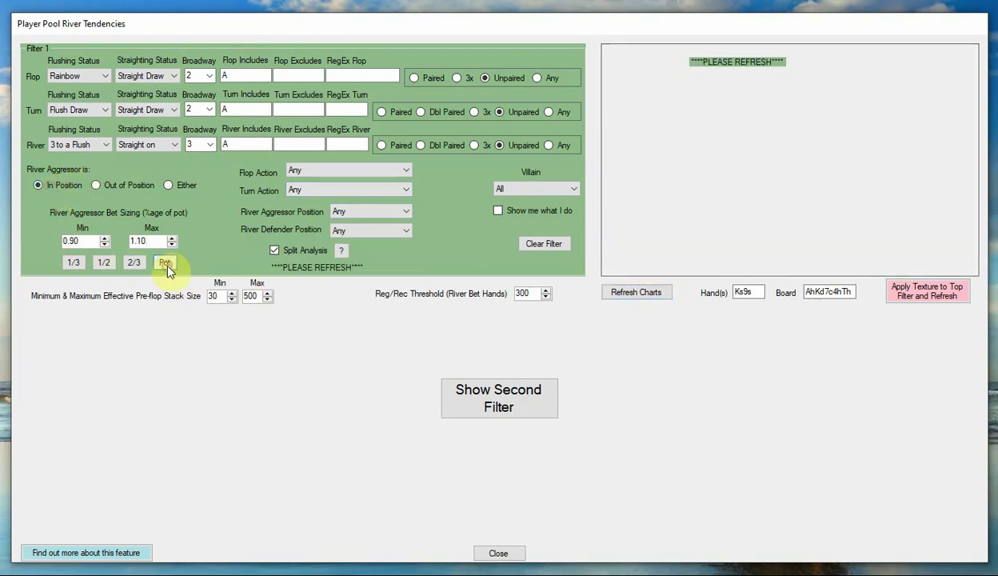
click(165, 263)
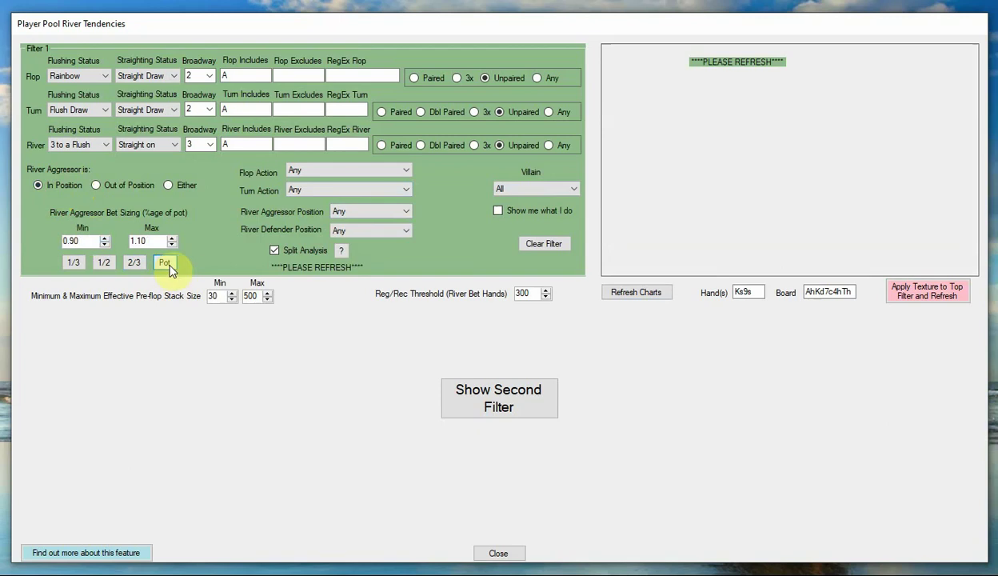
click(345, 170)
click(330, 195)
click(329, 191)
click(320, 219)
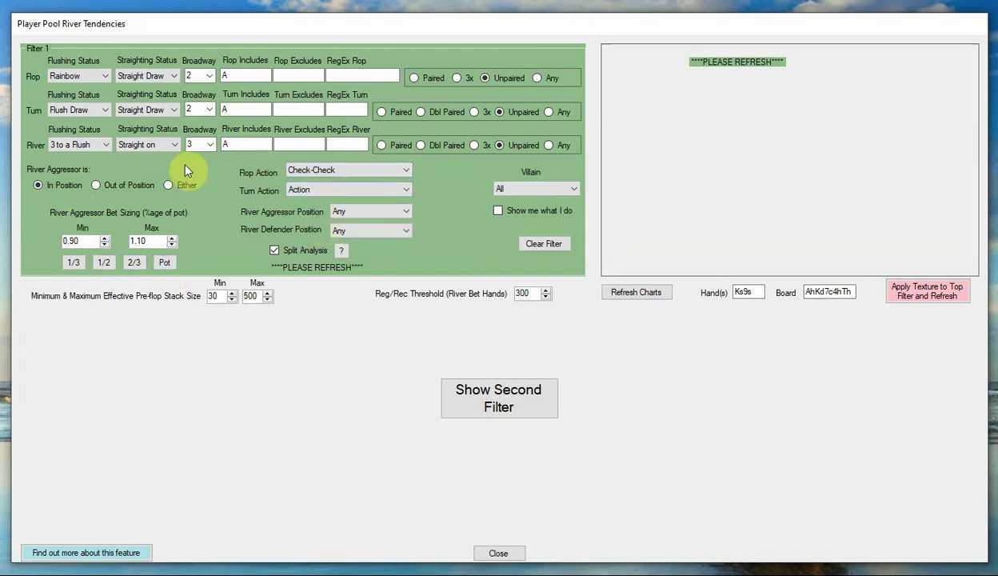
click(636, 292)
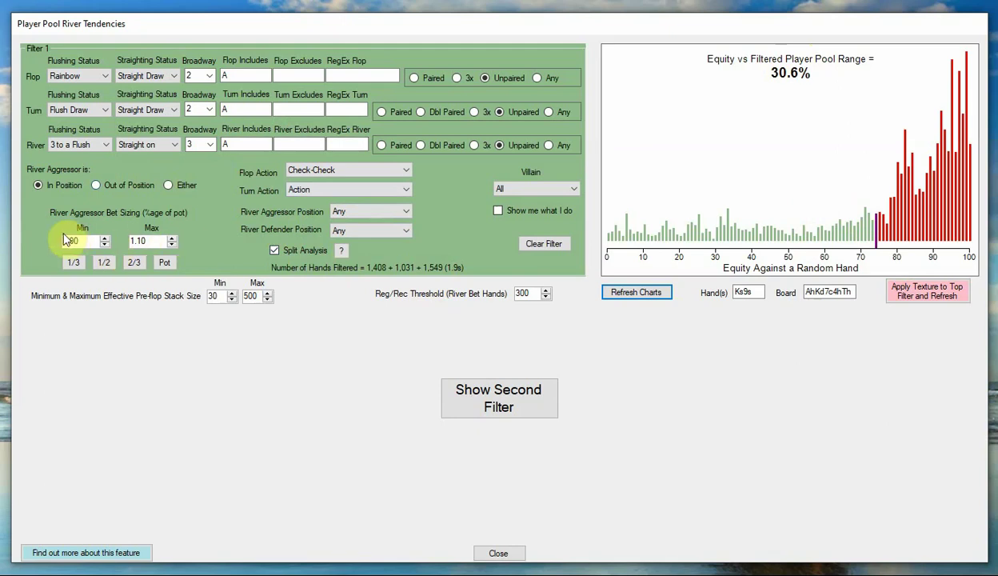
drag(84, 241, 55, 240)
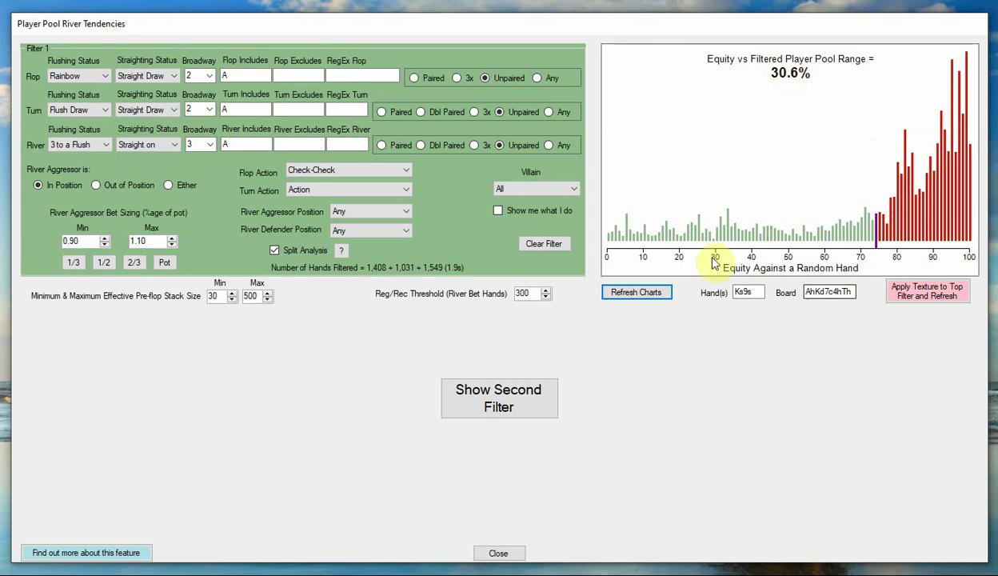
Change the board to AhKd7c4hTs, apply its texture to the top filter and refresh
click(831, 291)
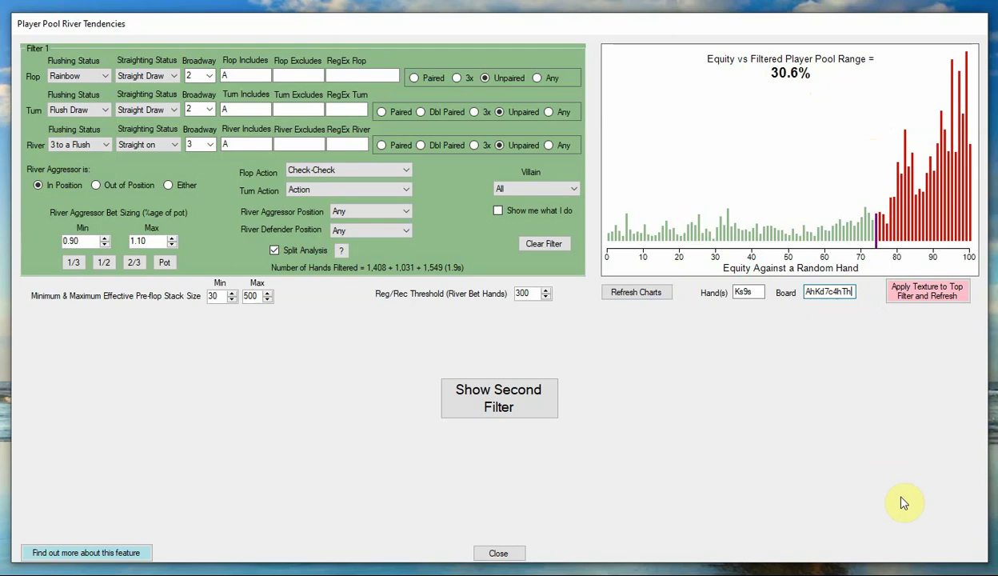
key(BackSpace)
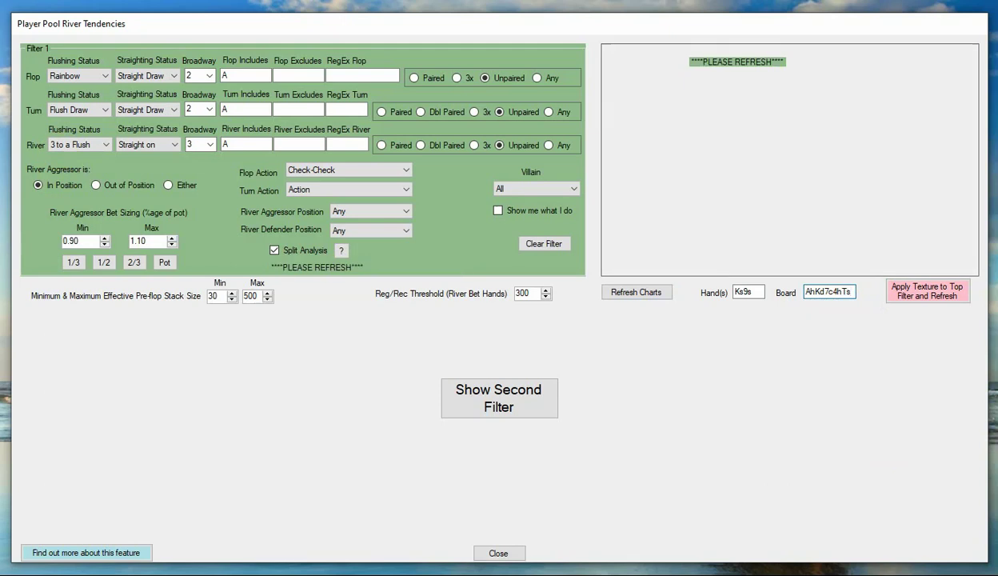
click(906, 286)
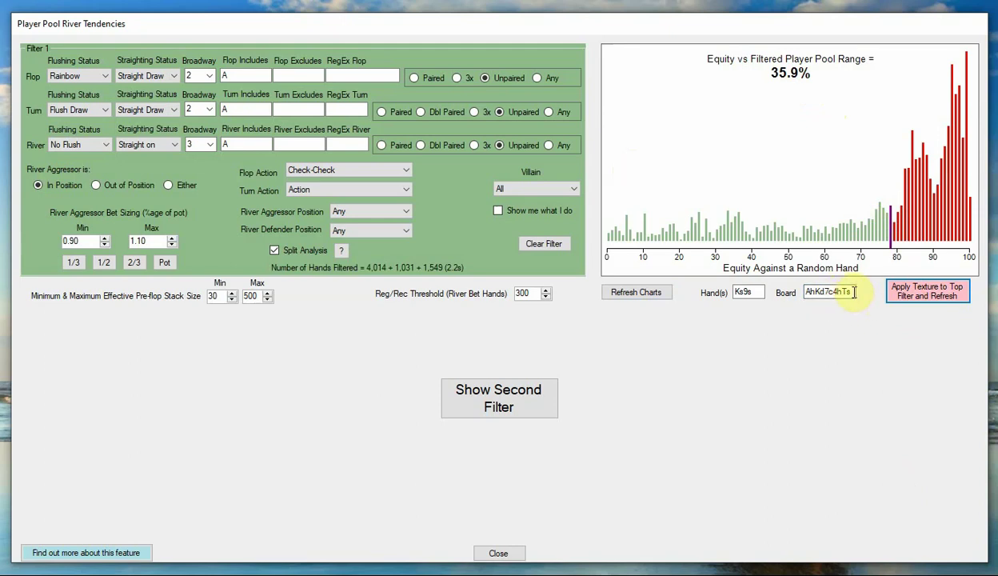
Change the board to AhKd7c4h9h and refresh the charts without reapplying the texture to the filter
click(851, 292)
key(BackSpace)
text(h)
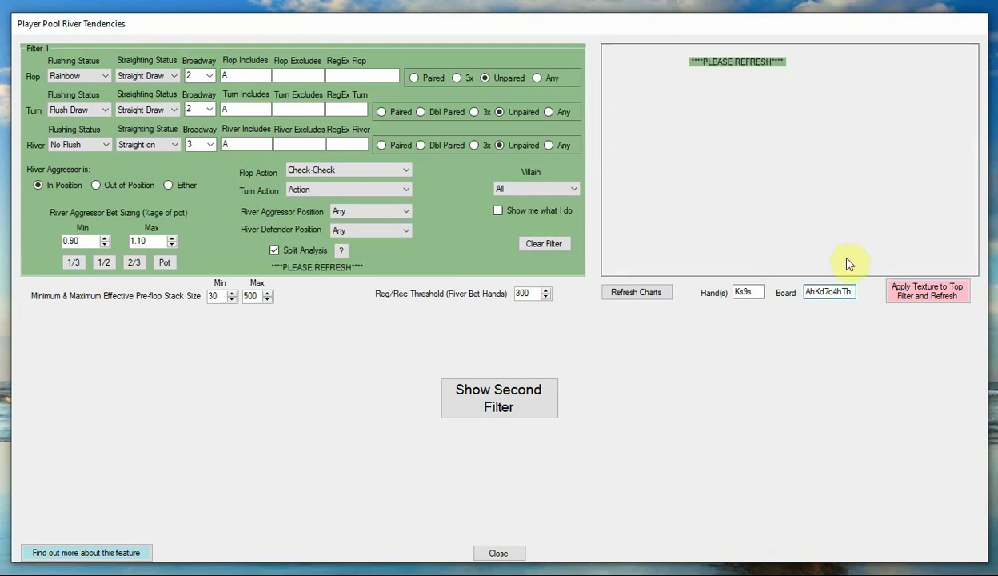
click(843, 291)
key(BackSpace)
text(9)
click(636, 293)
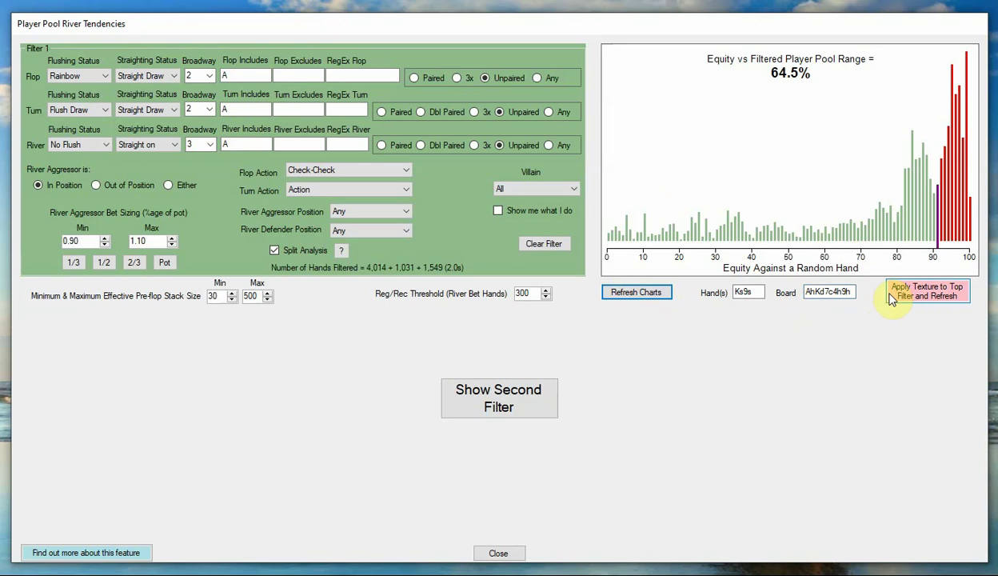
click(844, 292)
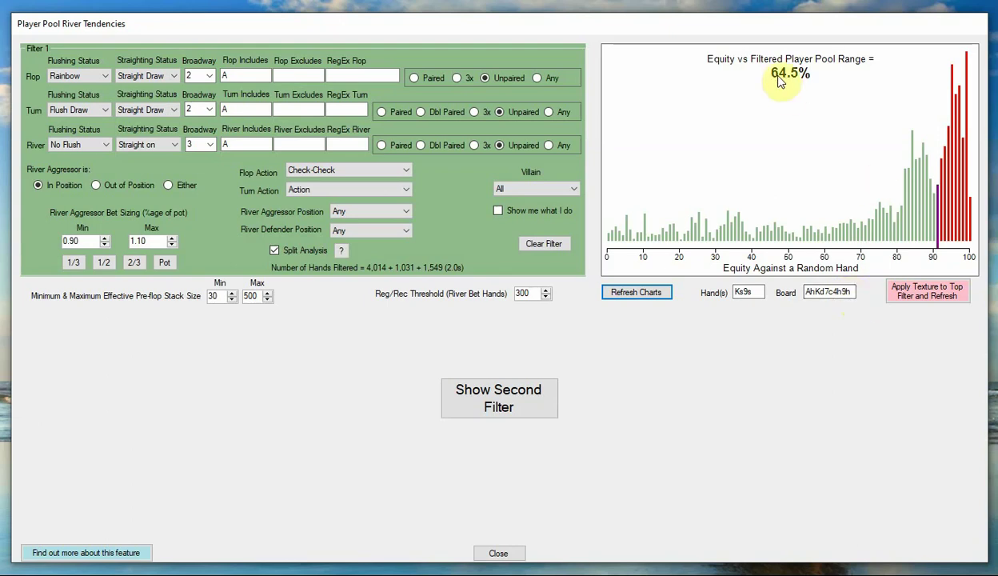
click(849, 291)
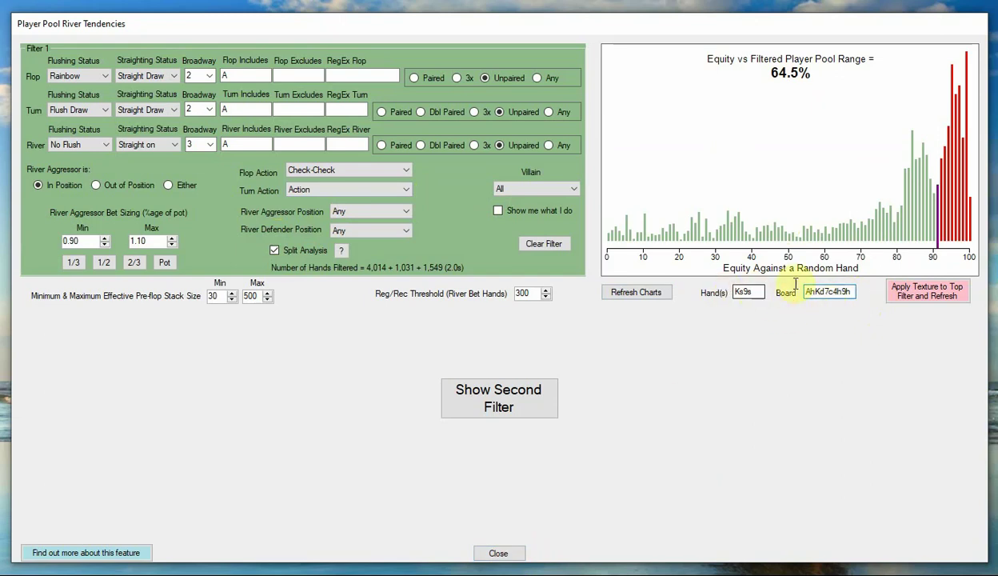
Close the river tool and, from the Hand History Picker, analyse the selected pocket queens hand with the River Player Pool Tendencies tool
click(504, 553)
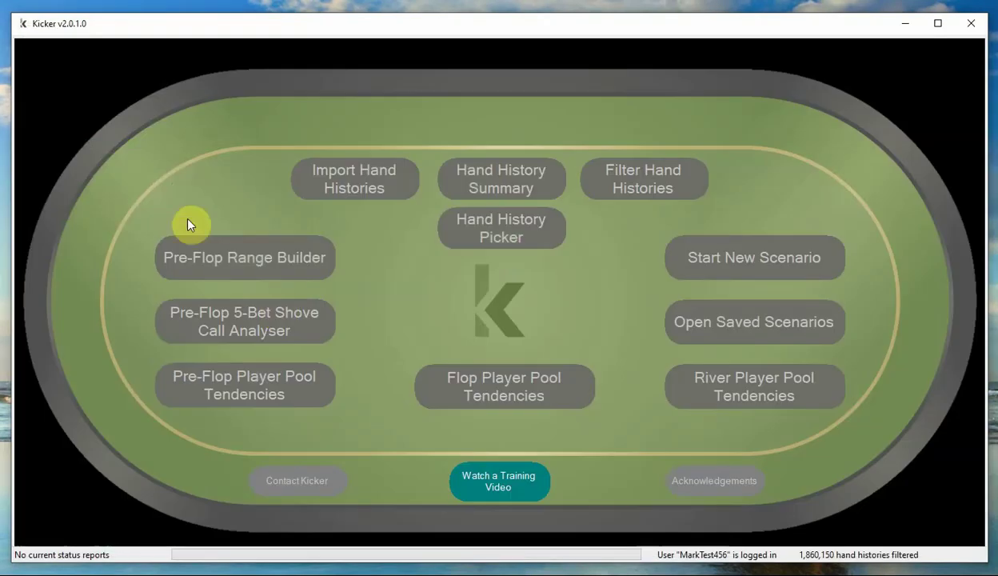
click(504, 234)
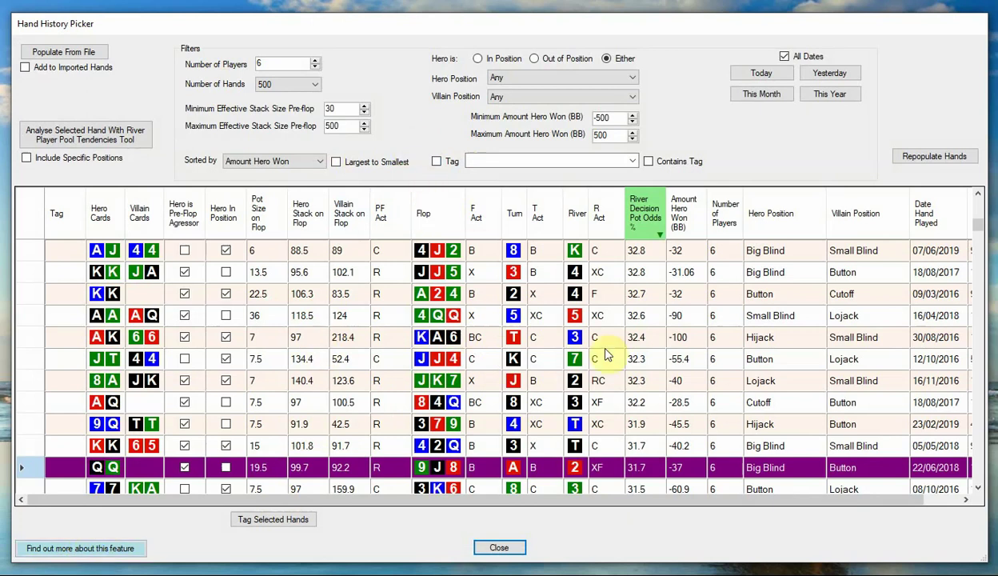
scroll(604, 344, down, 2)
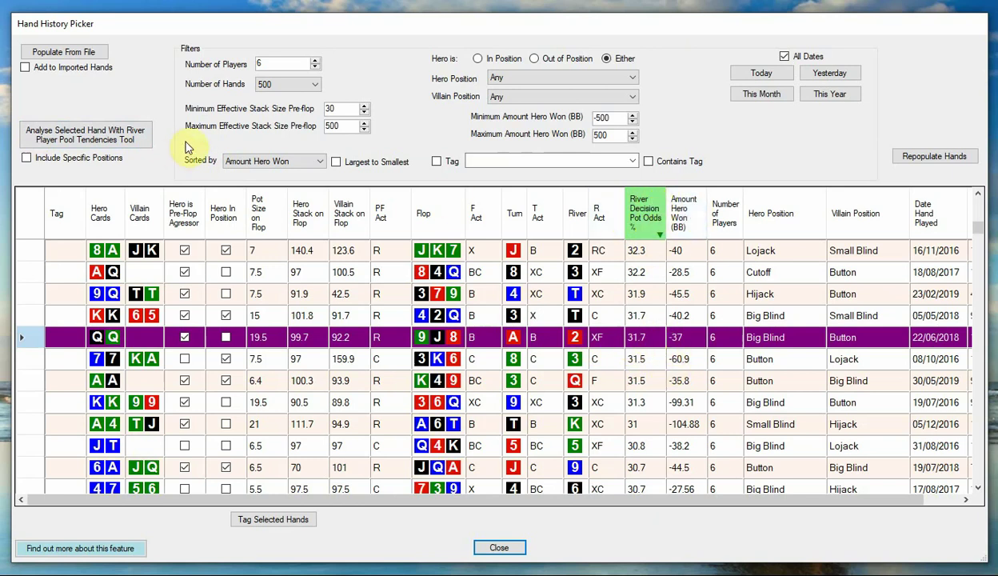
click(124, 136)
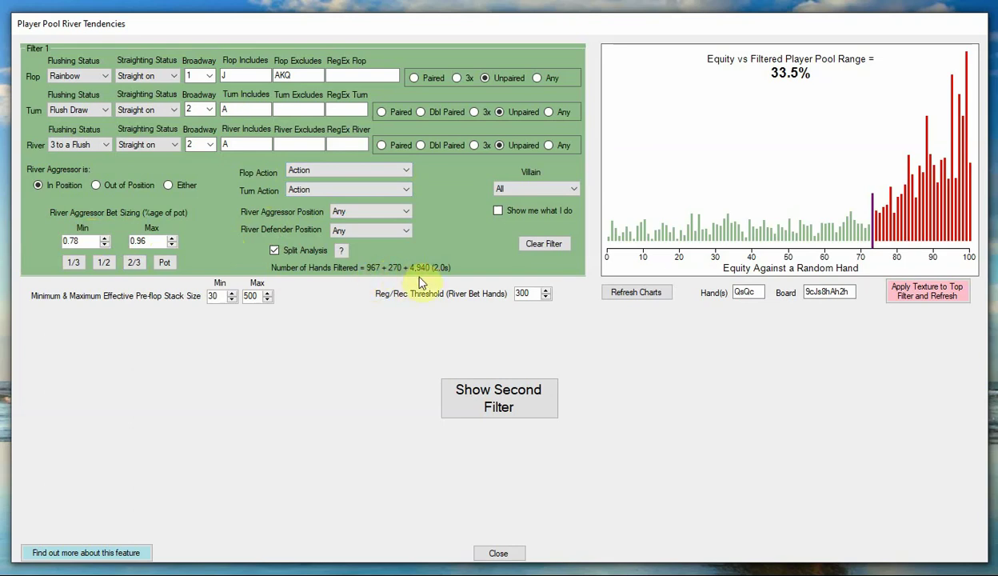
Change the river card to 2c, making the board 9cJs8hAh2c, apply its texture to the top filter and refresh
click(273, 249)
click(853, 293)
key(BackSpace)
text(c)
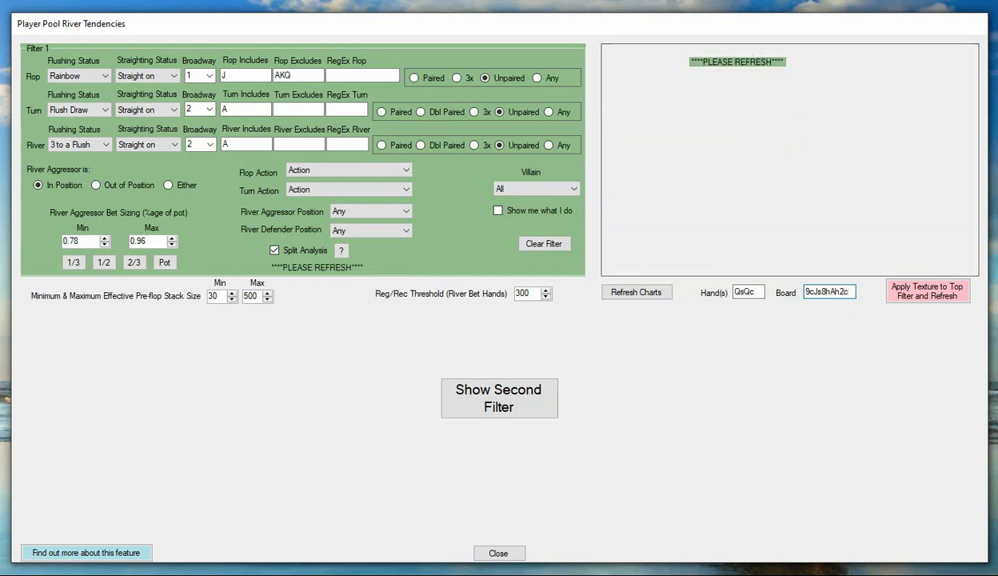
click(918, 294)
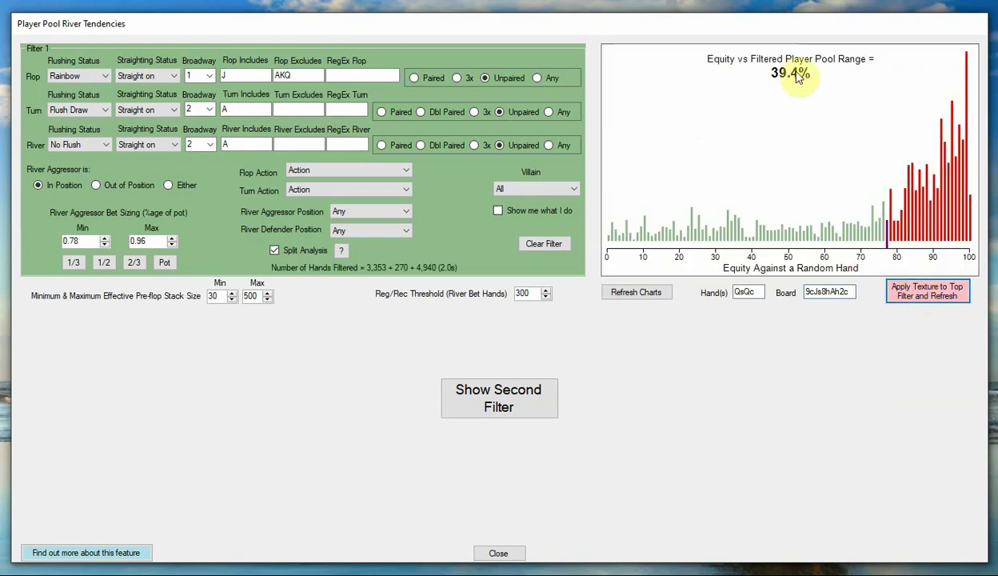
drag(828, 293, 851, 293)
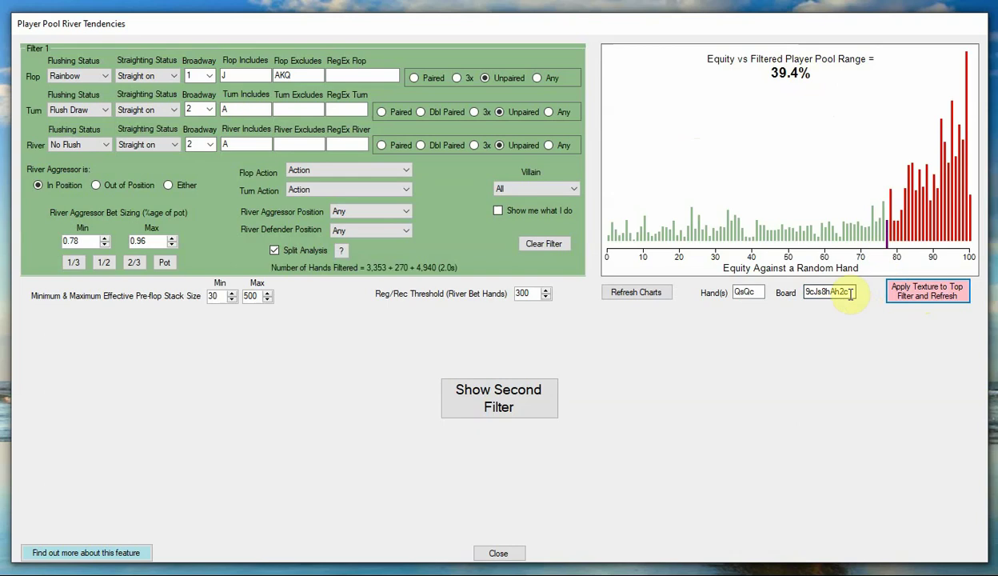
click(851, 293)
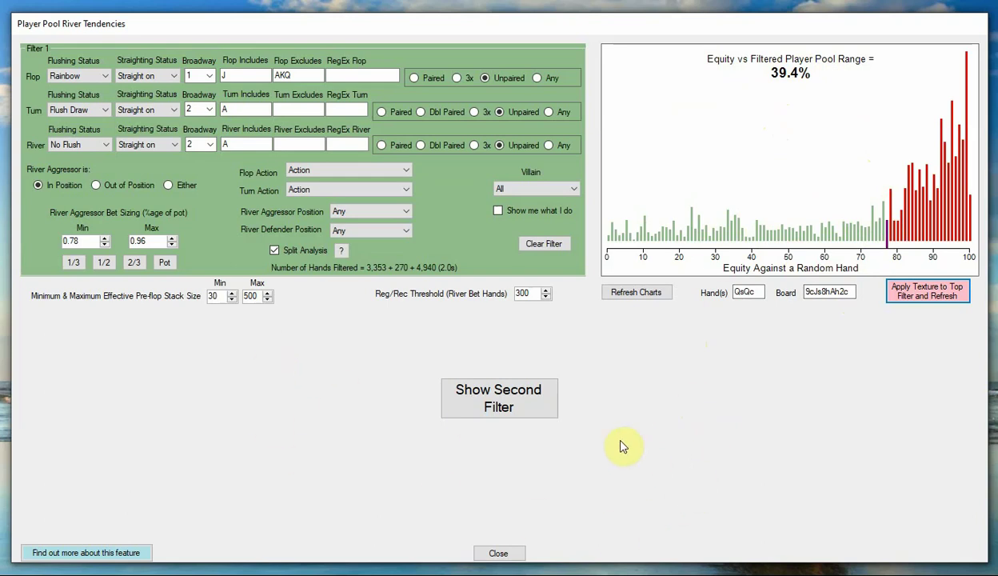
Show the second filter, copy Filter 1's settings into it with Split Analysis enabled, and refresh the charts
click(520, 405)
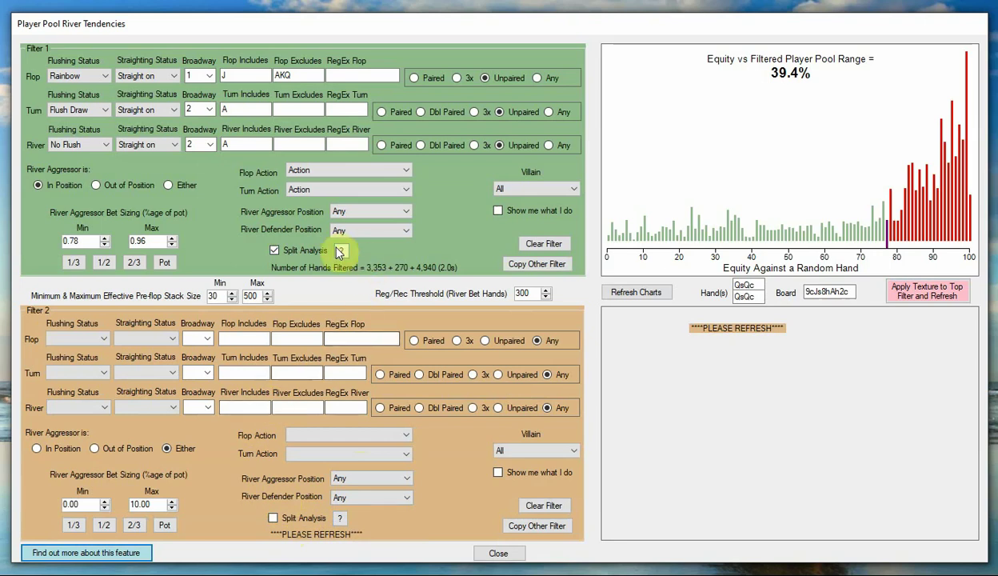
click(632, 292)
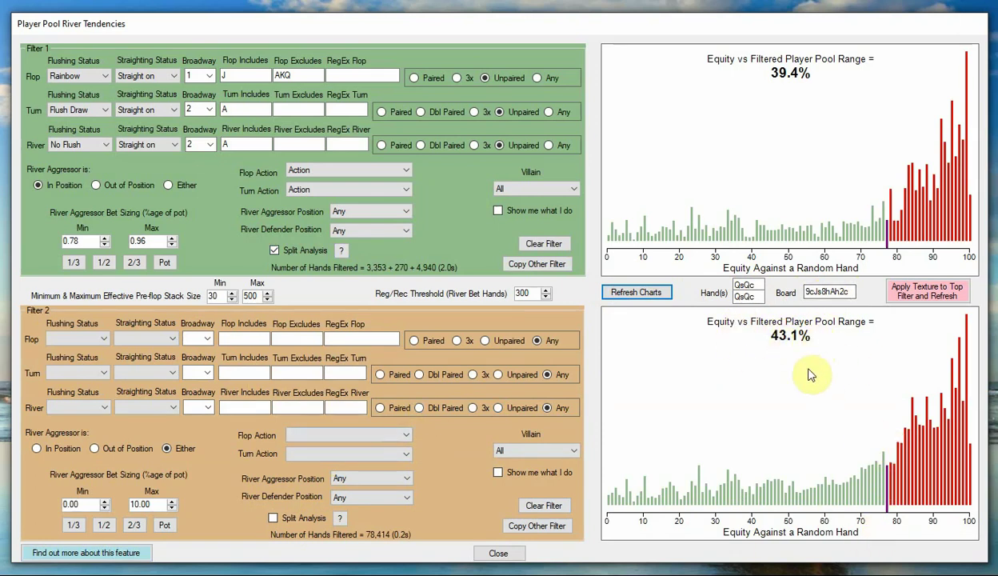
click(533, 527)
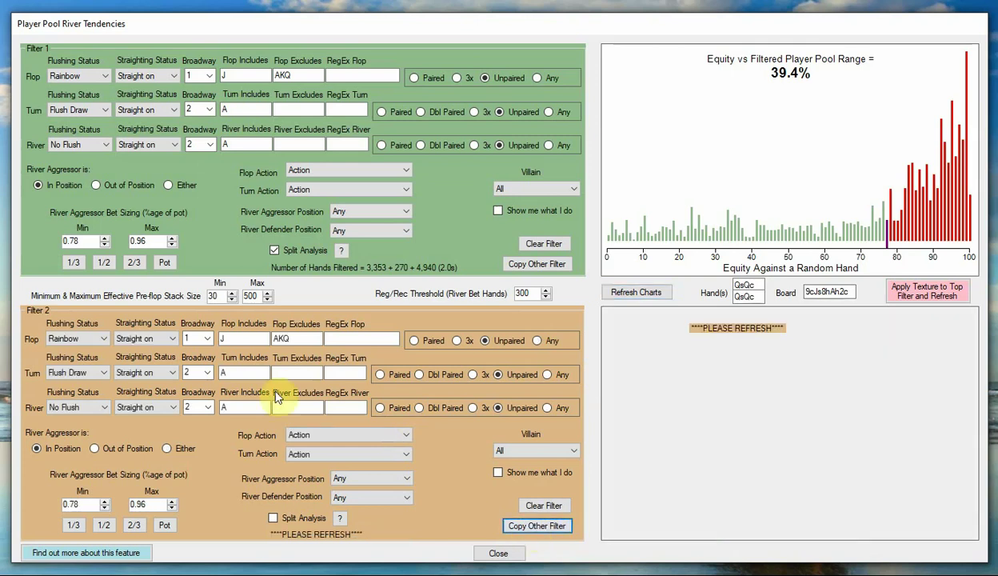
click(273, 518)
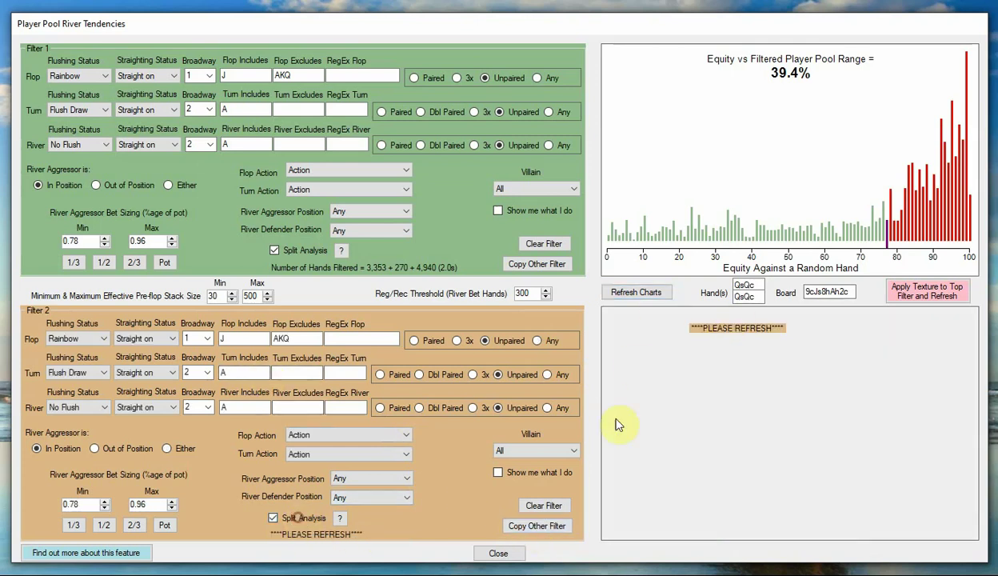
click(654, 296)
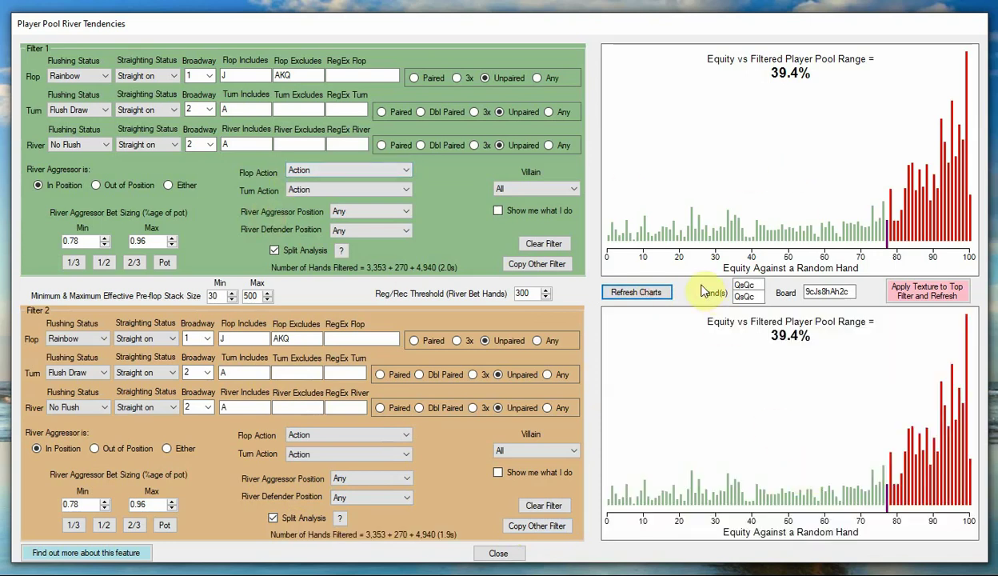
Set the second filter's hand to JcTs and refresh the charts
double_click(755, 297)
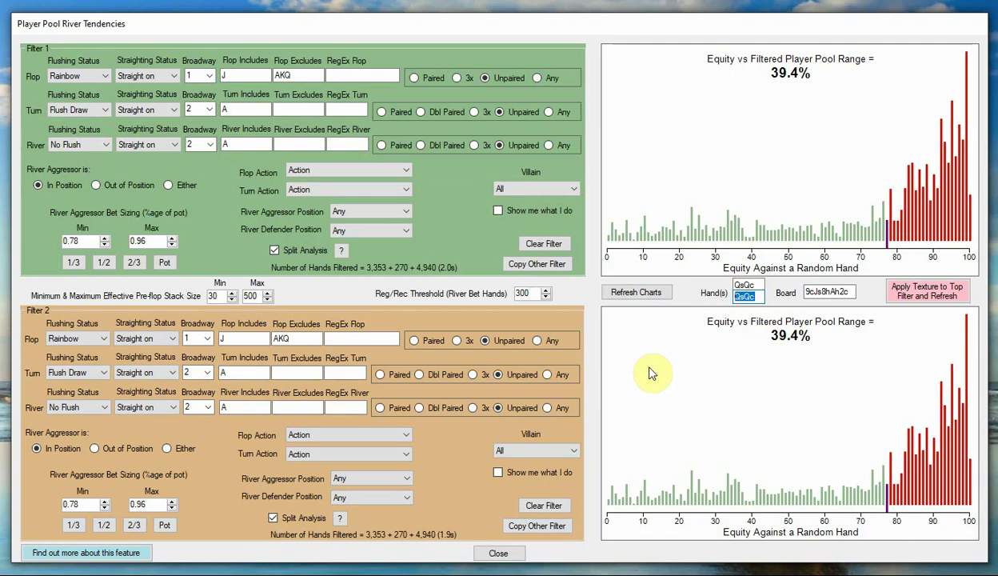
text(JcTs)
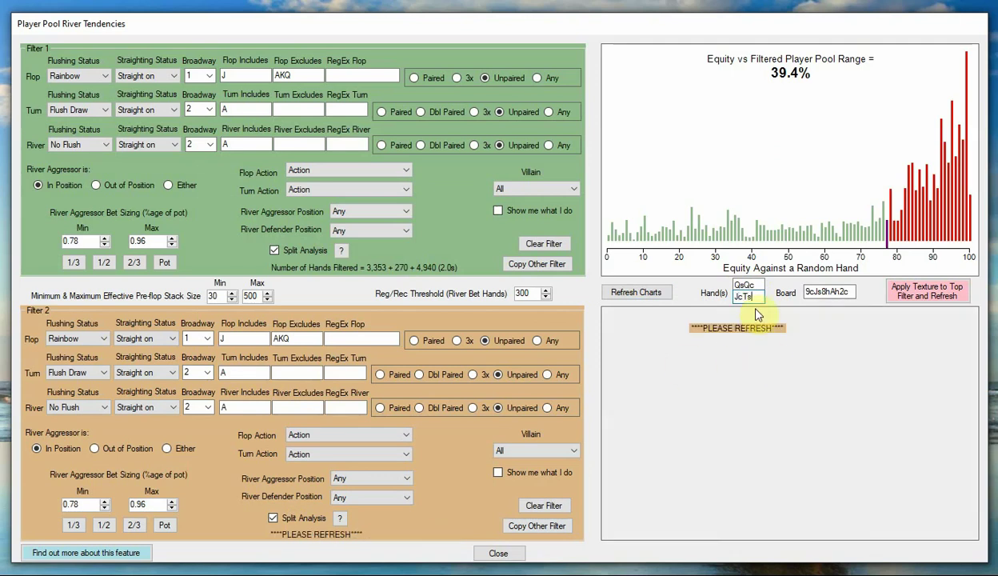
click(644, 292)
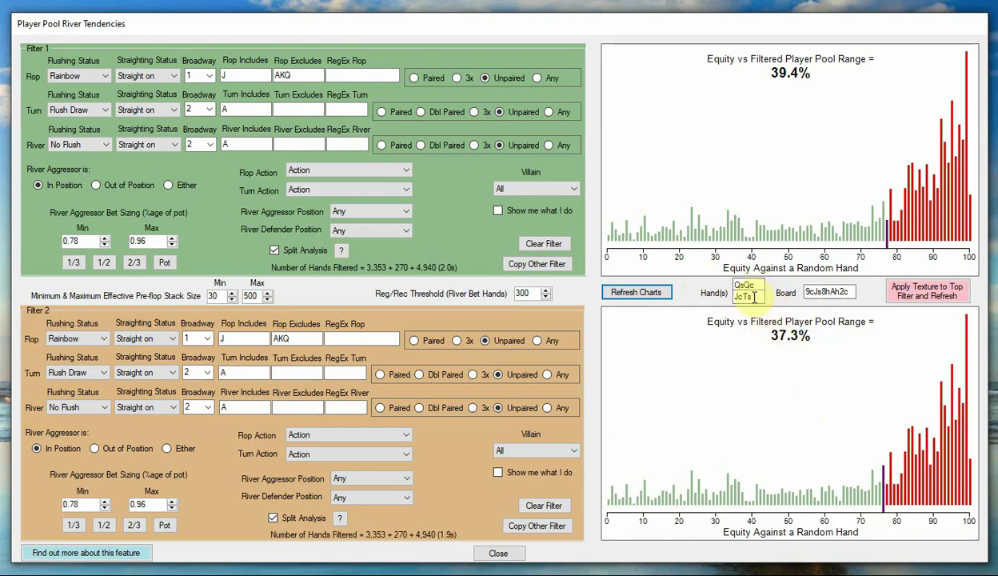
Change the second filter's hand to Jc3s and refresh the charts
click(744, 295)
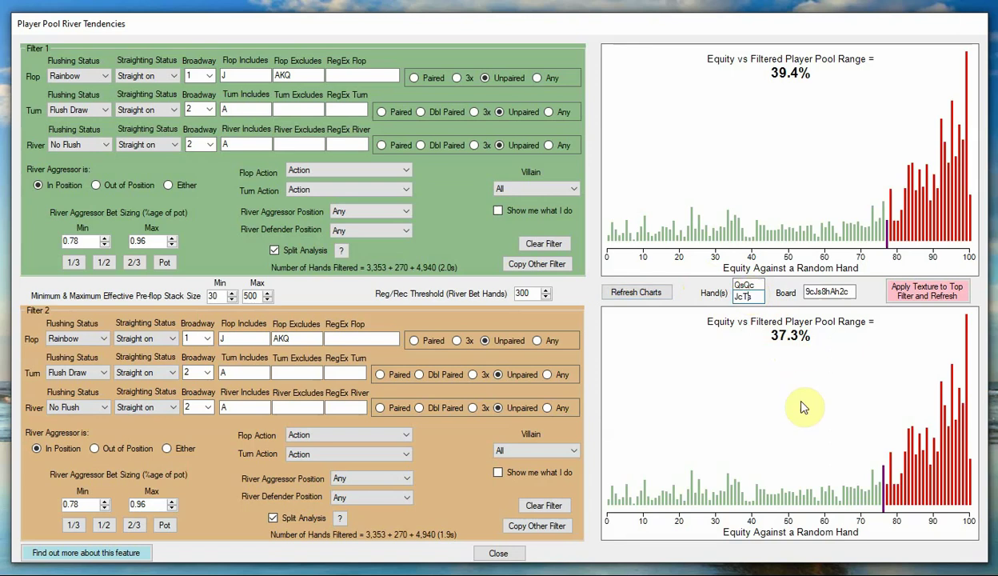
key(BackSpace)
text(3)
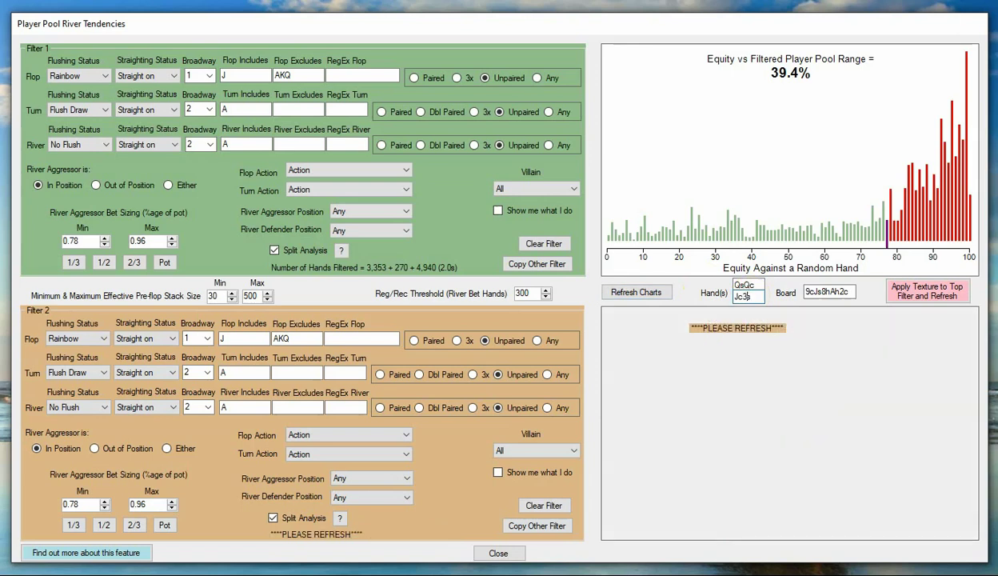
click(639, 293)
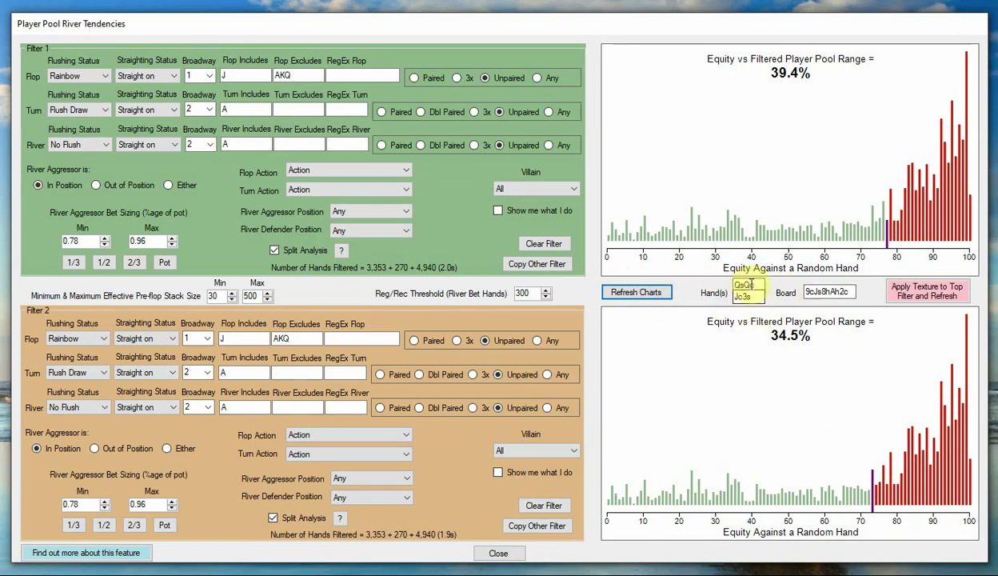
Change the river card to 2h, making the board 9cJs8hAh2h, and refresh the charts for both filters
click(831, 291)
key(BackSpace)
text(h)
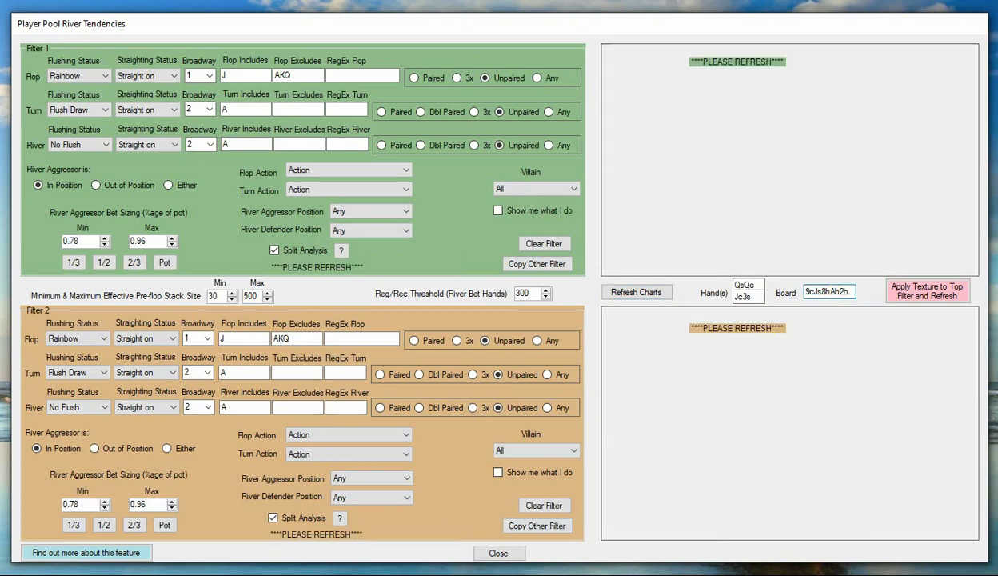
click(649, 292)
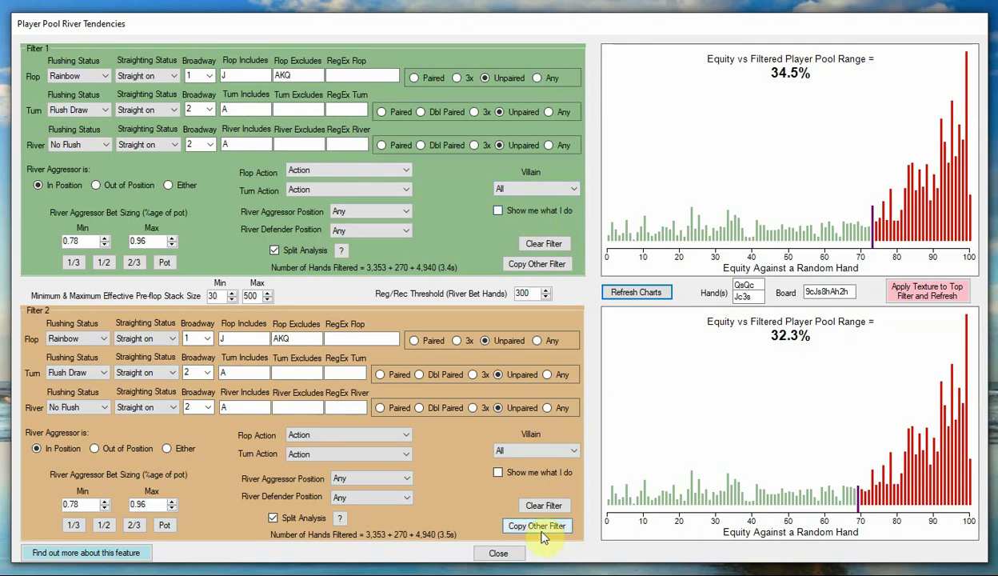
Copy the first filter's hand QsQc into the second filter's hand and refresh the charts
double_click(744, 285)
key(ctrl+c)
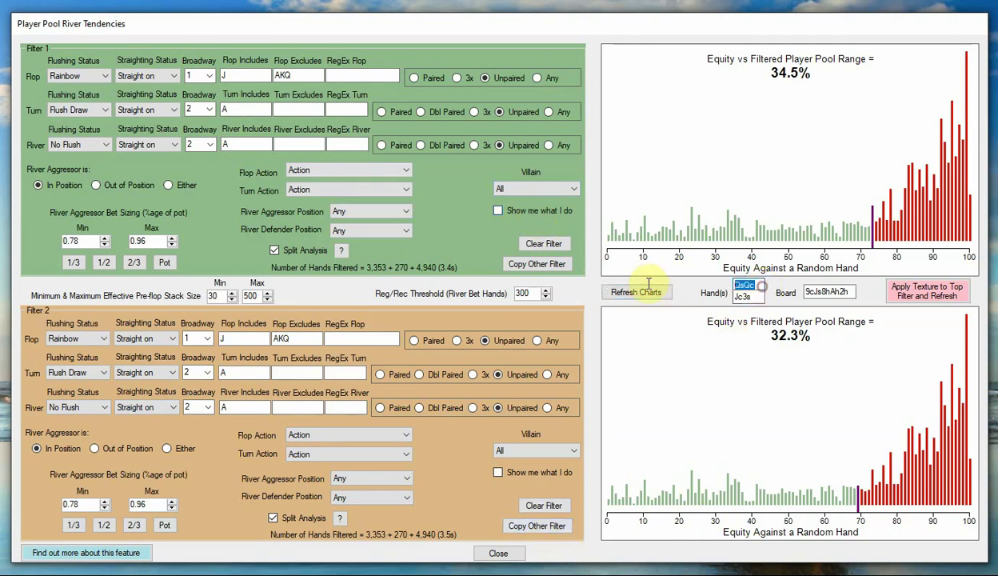
double_click(743, 296)
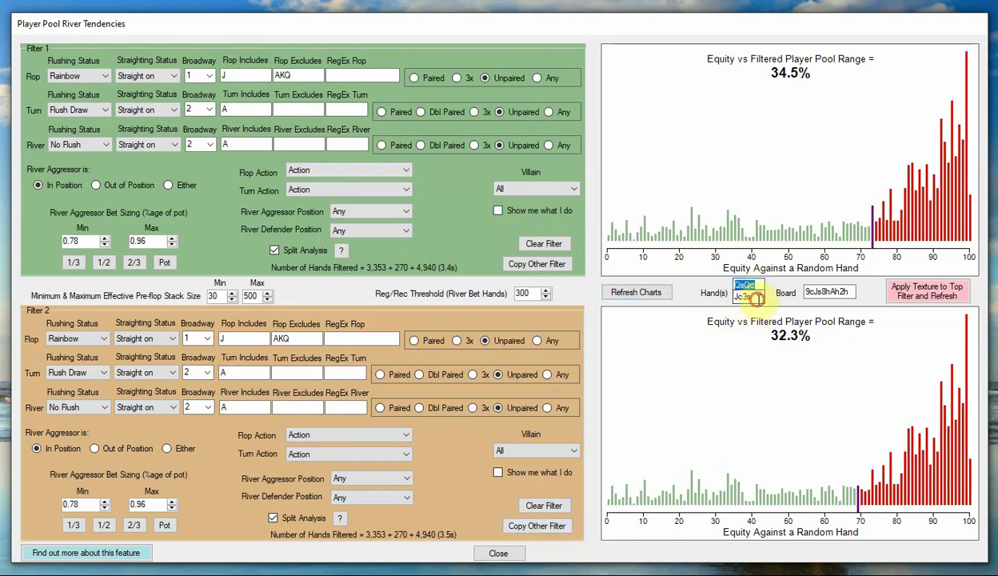
key(ctrl+v)
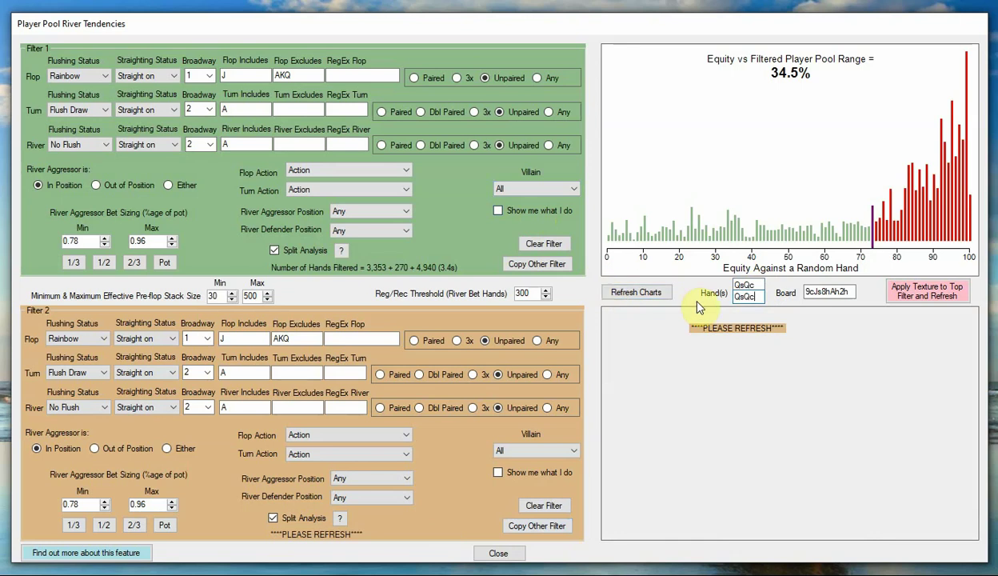
click(625, 292)
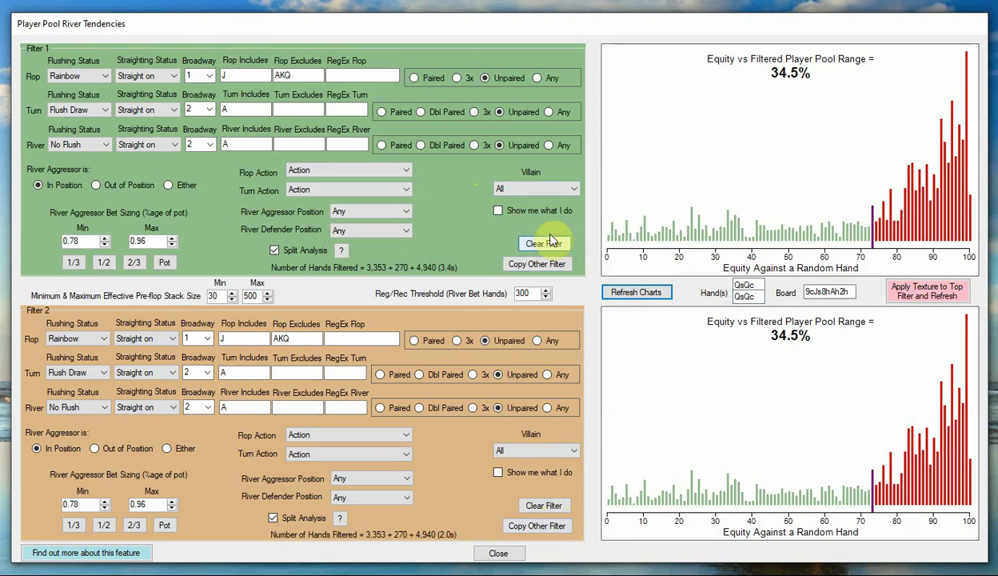
Enable "Show me what I do" in Filter 1, refresh the charts, and read and dismiss the sample size warning
click(497, 210)
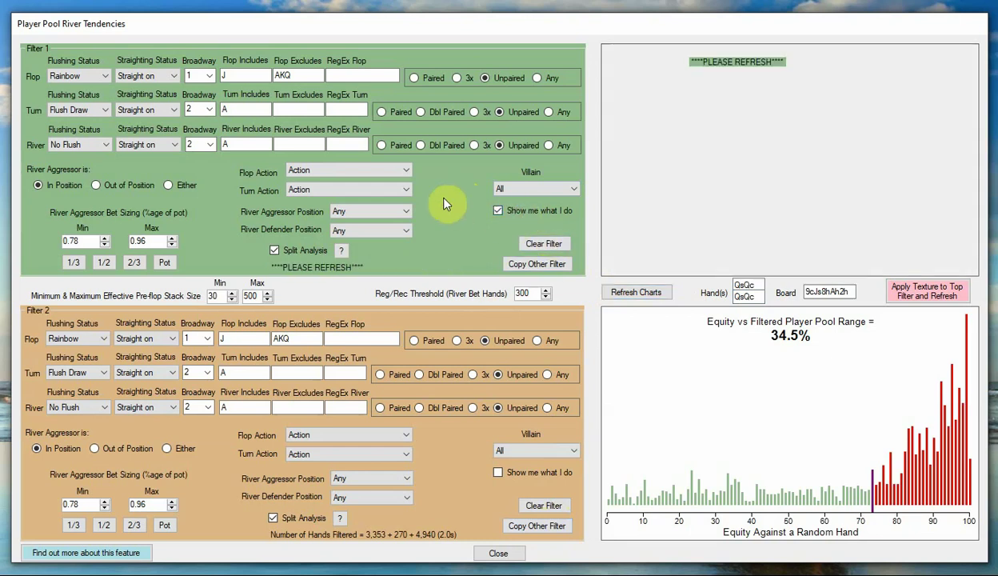
click(632, 292)
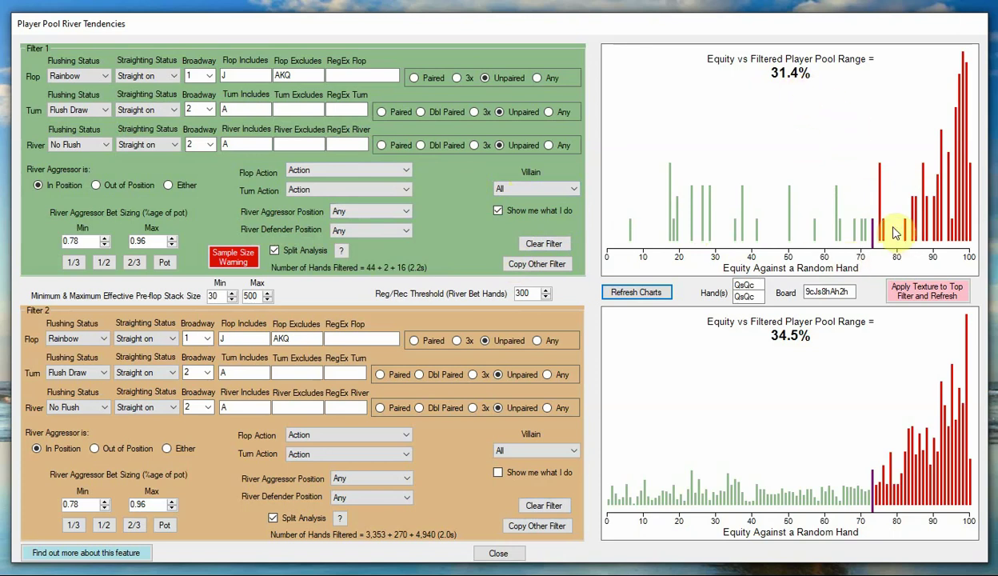
click(234, 258)
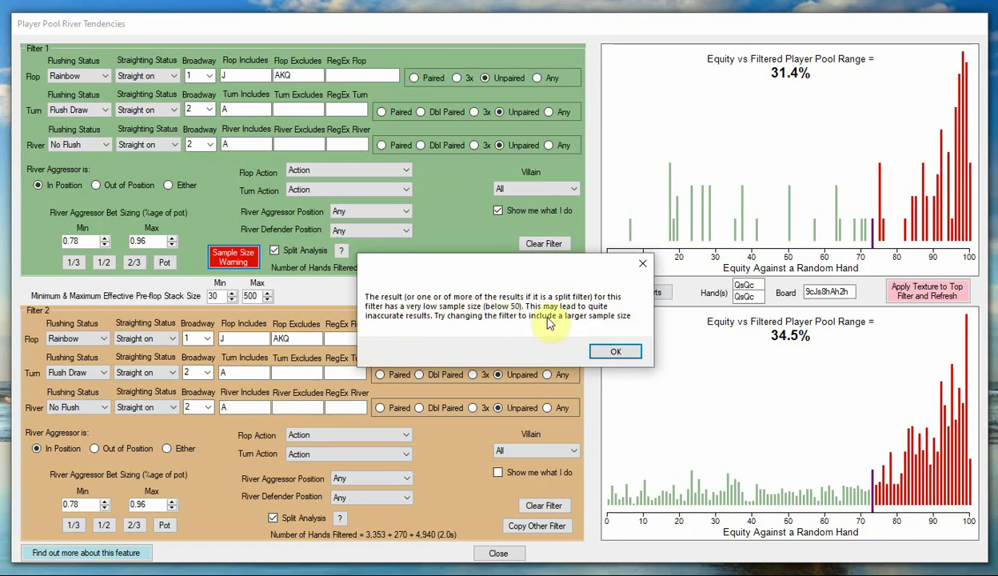
click(616, 350)
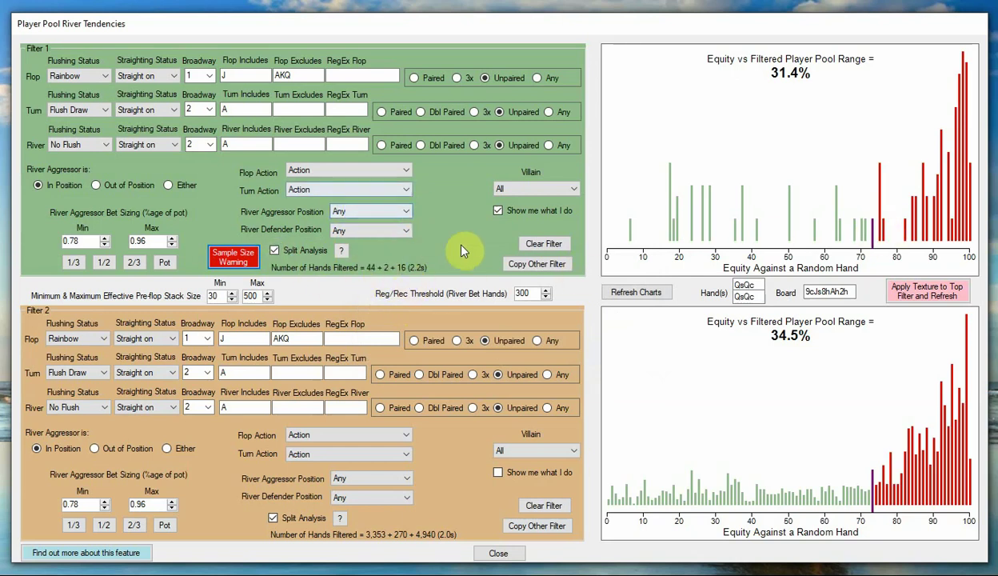
Clear both filters and refresh, then enable "Show me what I do" in Filter 1 and refresh the charts again
click(552, 245)
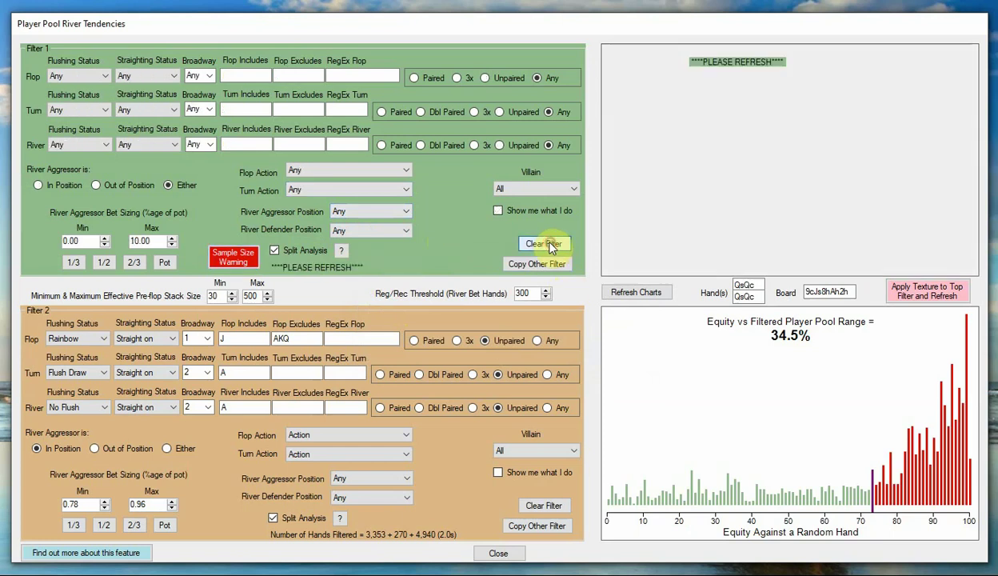
click(545, 506)
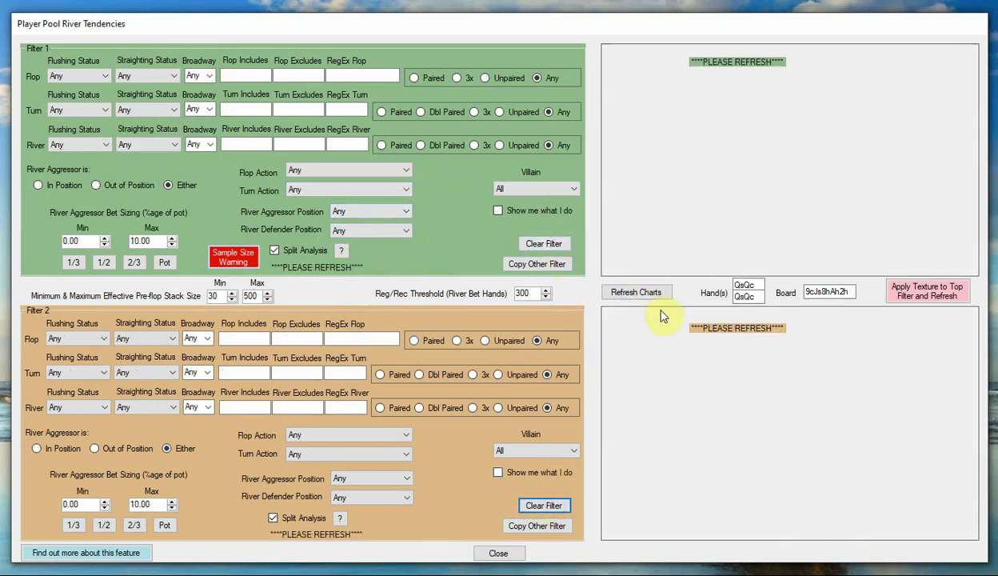
click(638, 293)
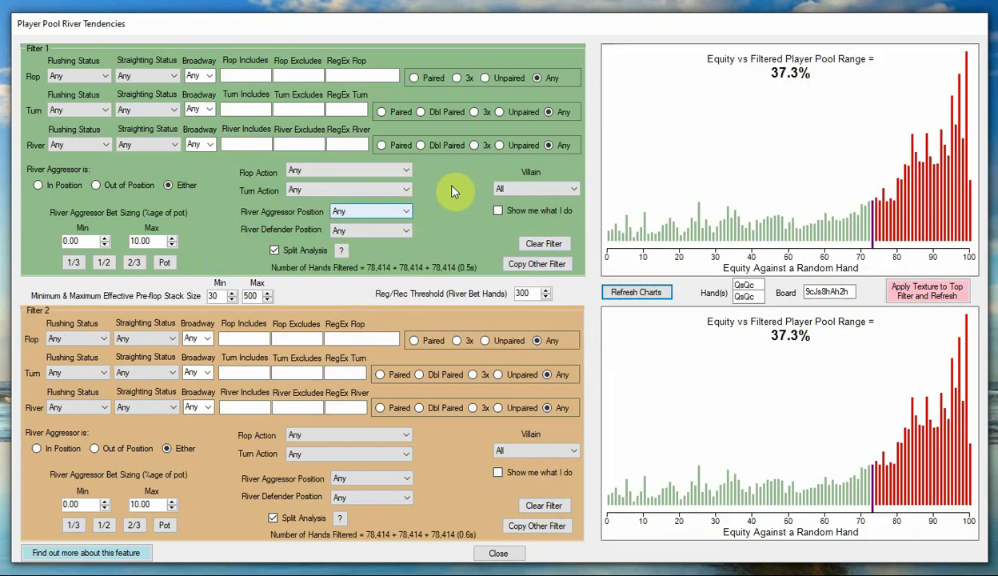
click(510, 209)
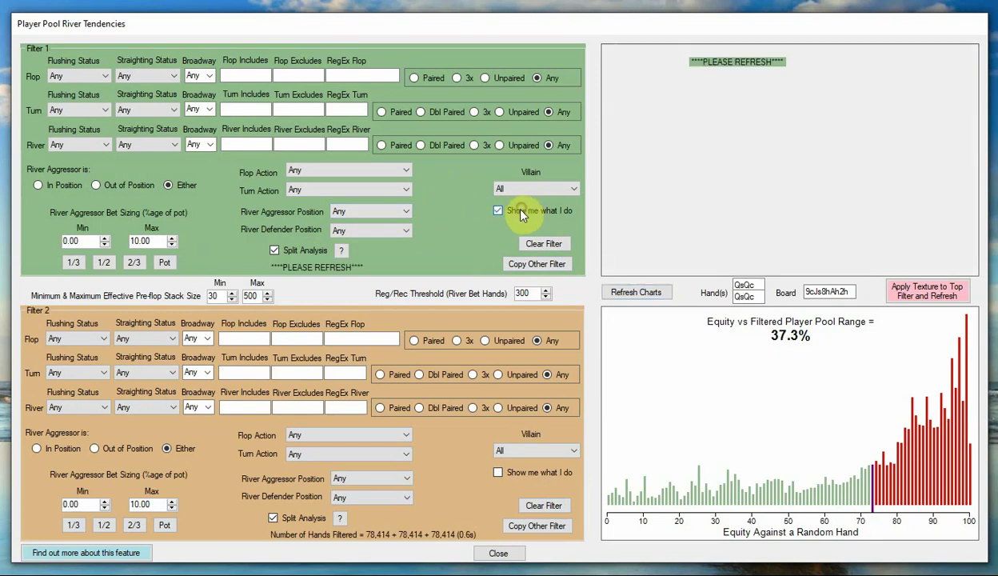
click(658, 293)
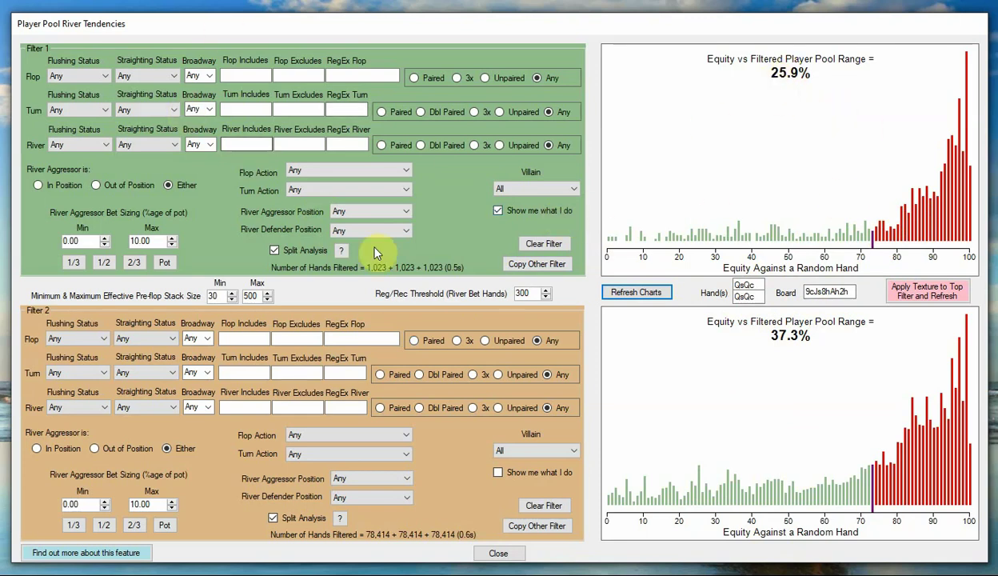
Set the river aggressor to In Position in both filters and refresh the charts
click(59, 185)
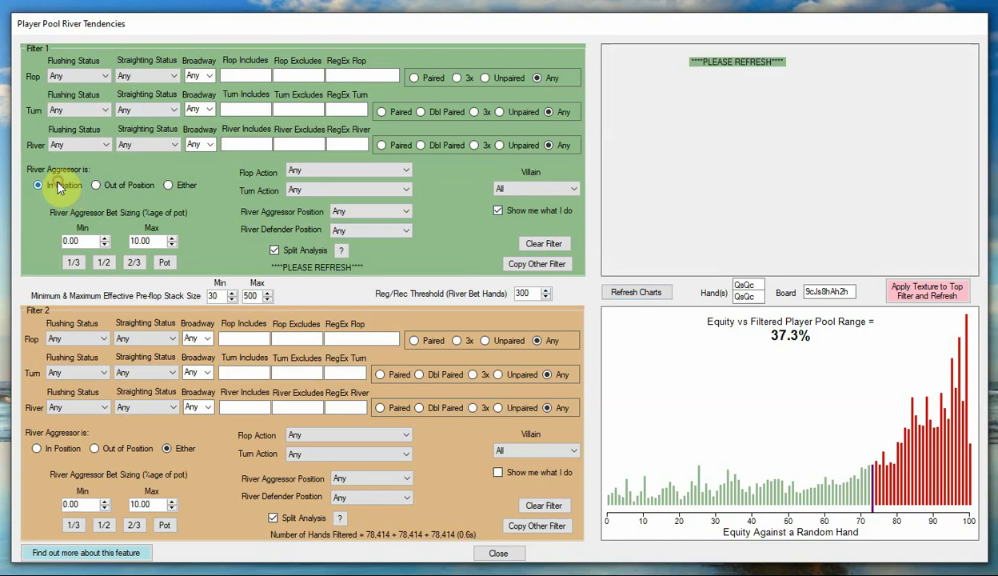
click(50, 448)
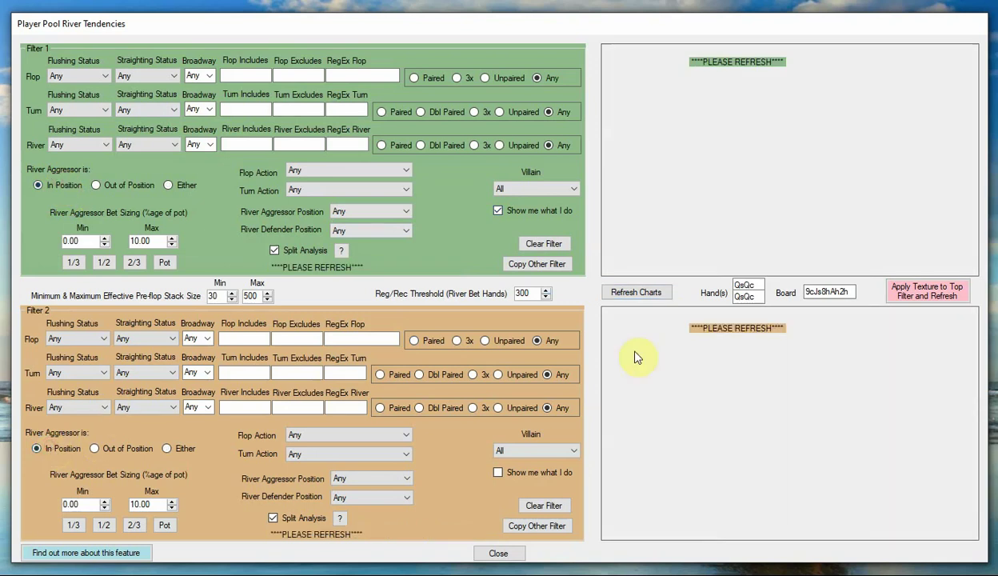
click(644, 293)
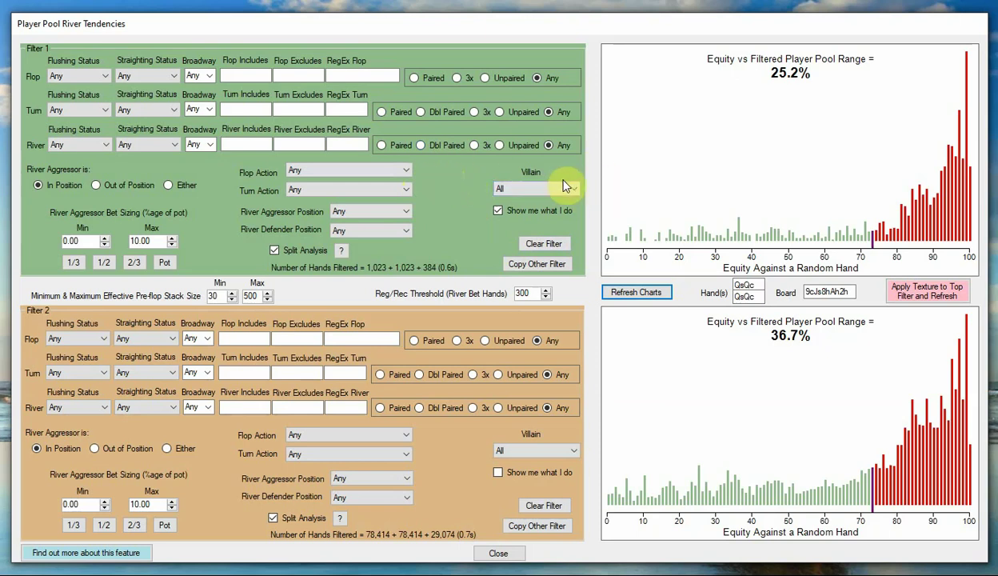
Disable "Show me what I do" in Filter 1 and close the river tool and the Hand History Picker
click(514, 212)
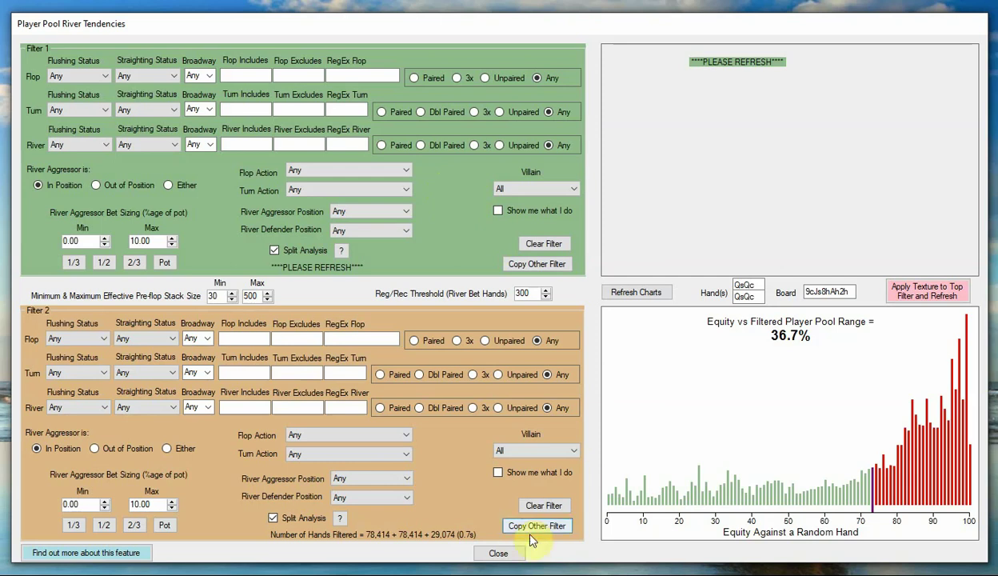
click(498, 552)
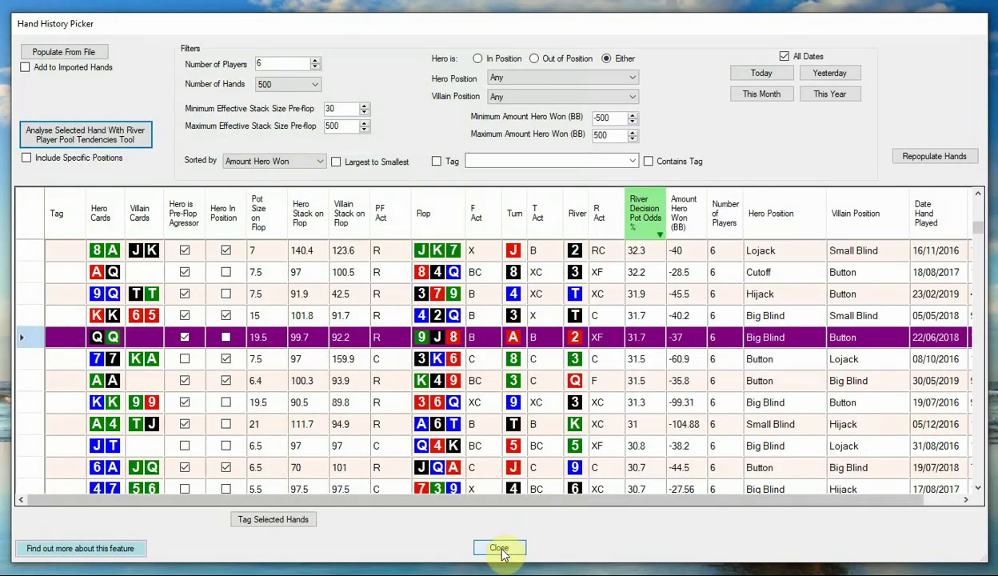
click(499, 548)
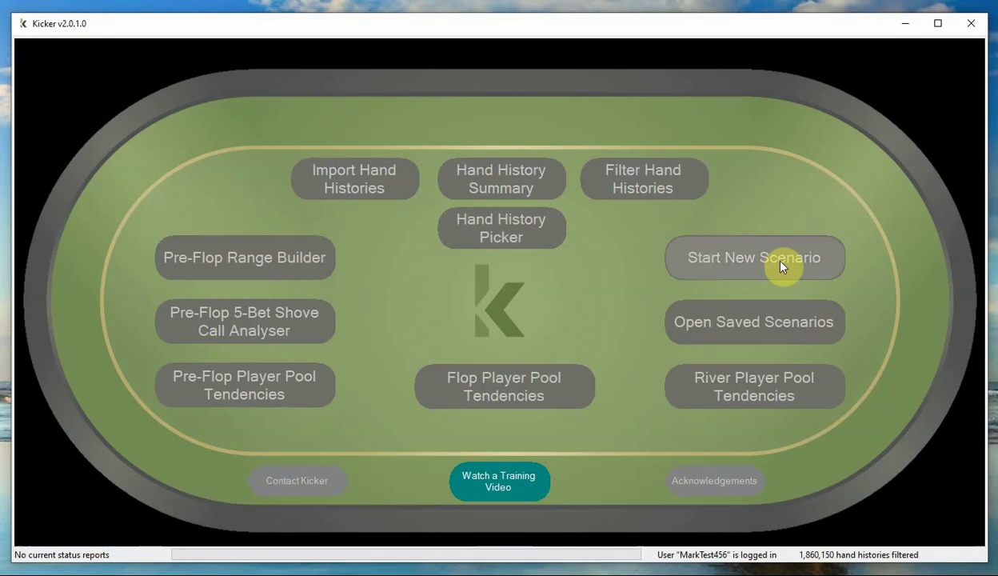